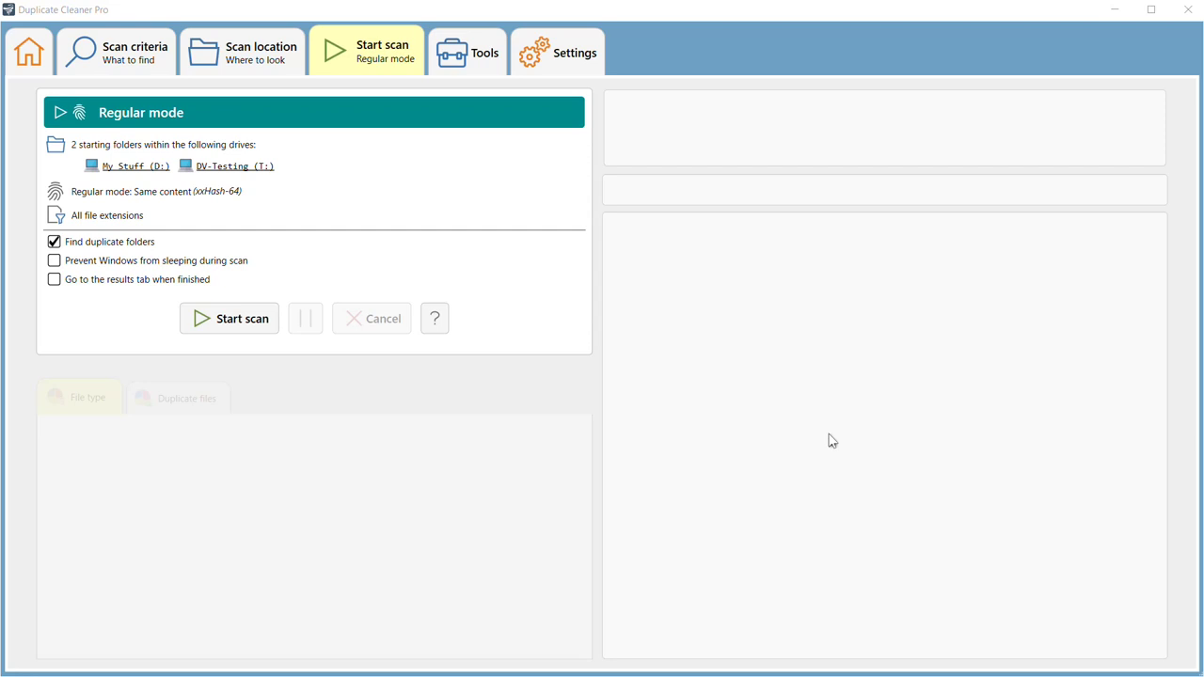
# - Run the regular-mode duplicate scan and open the list of duplicate files
pyautogui.click(232, 330)
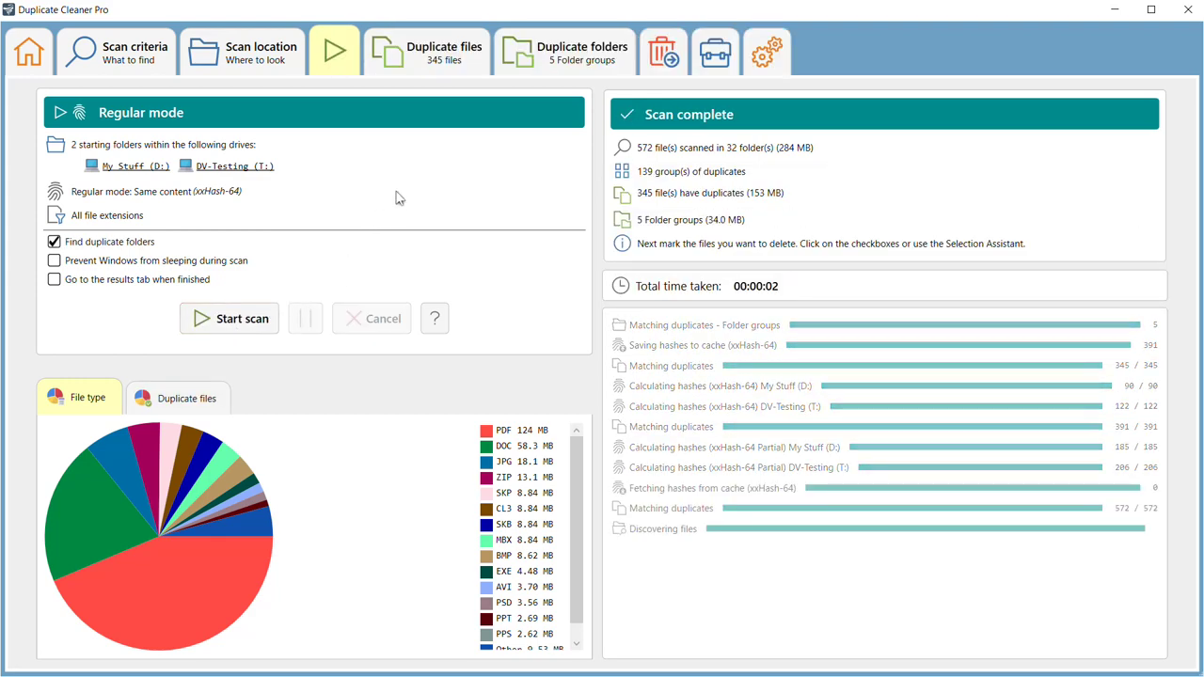
pyautogui.click(401, 62)
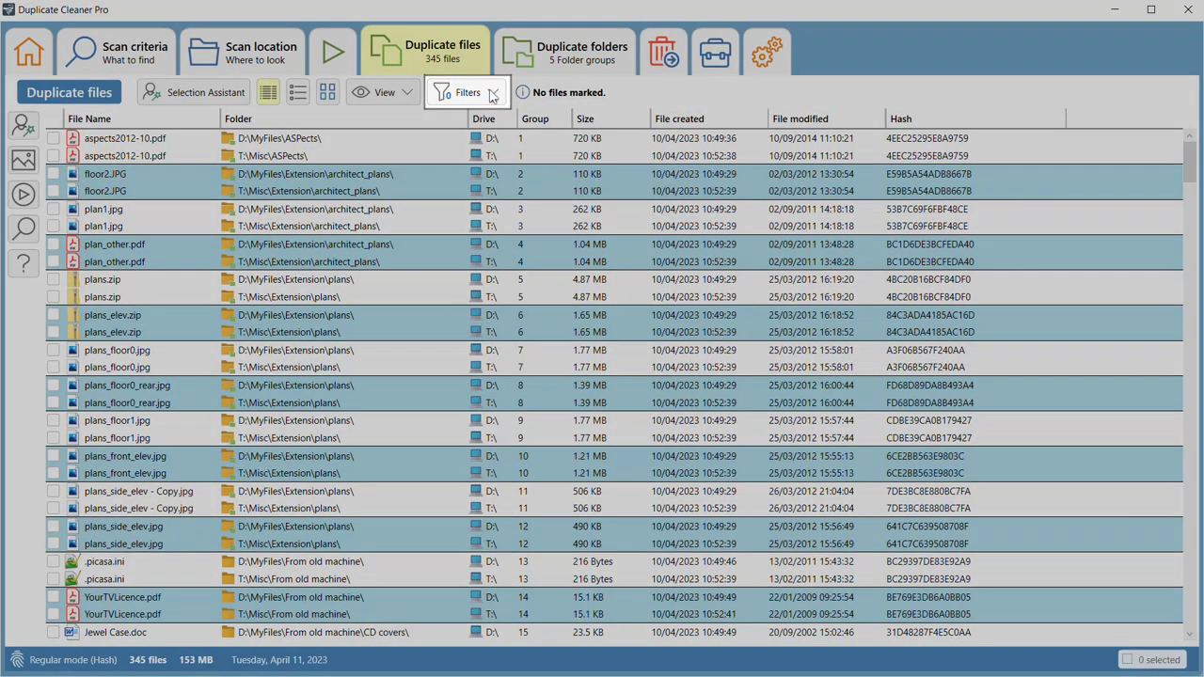
# - Examine the filter options for the duplicate list and for the plan1.jpg file, and open the find-in-list search
pyautogui.click(492, 95)
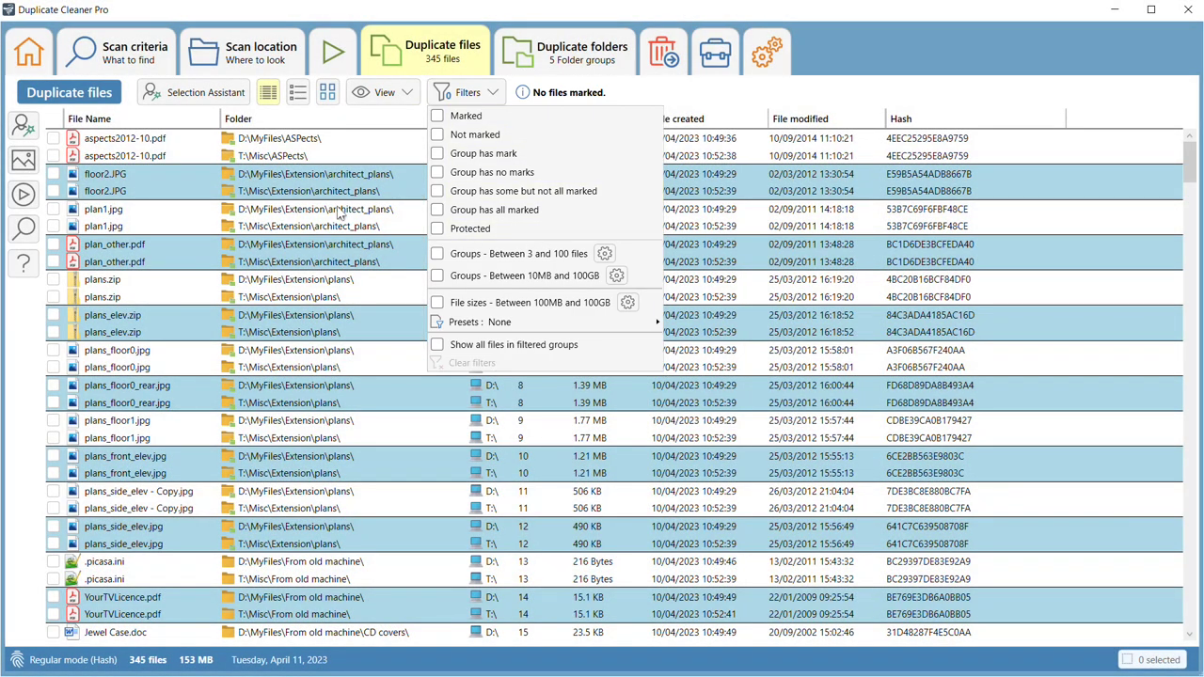
pyautogui.rightClick(314, 211)
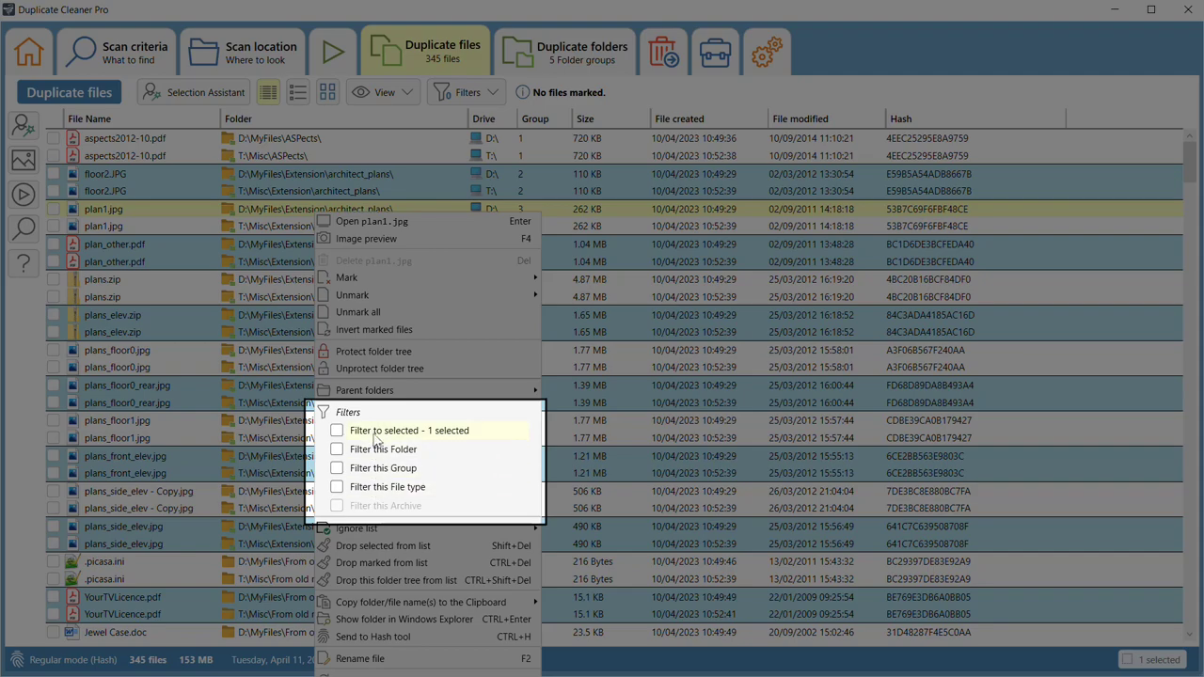
pyautogui.click(26, 224)
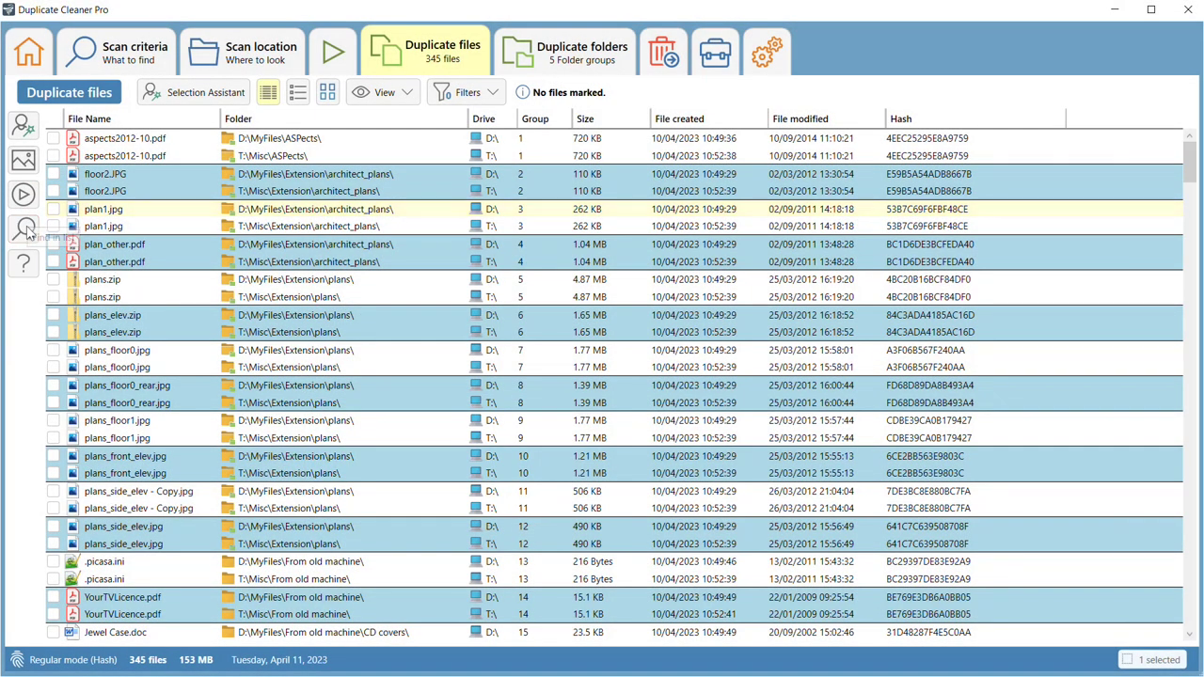
pyautogui.click(27, 231)
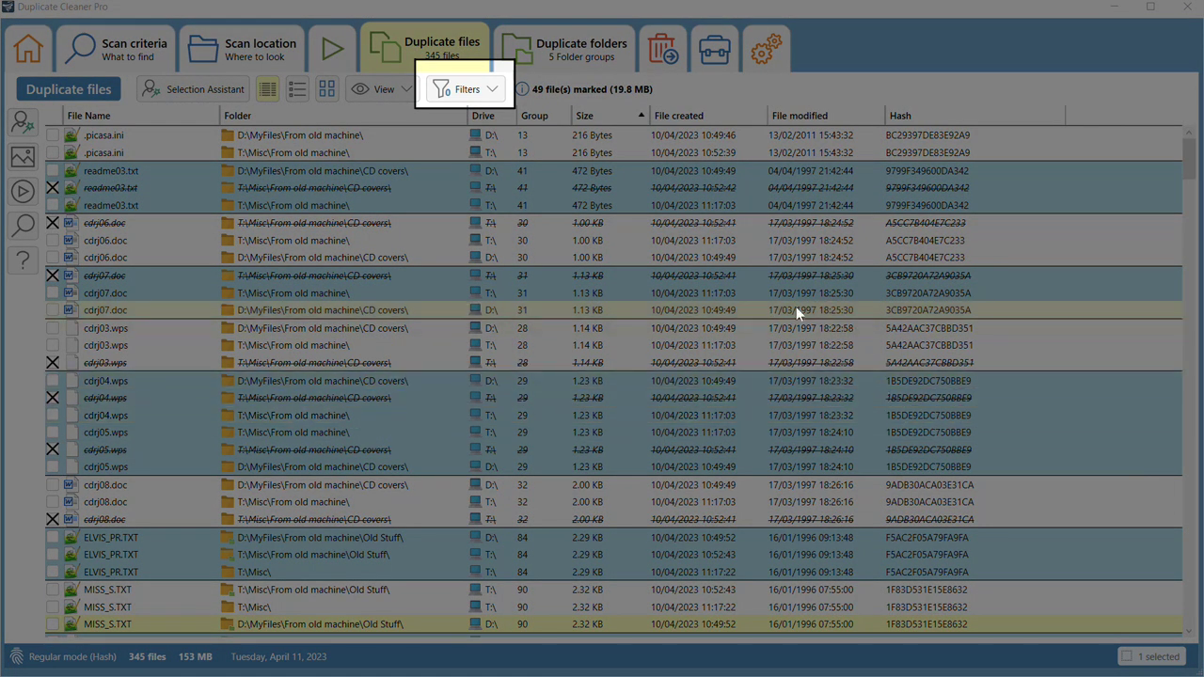
# - Filter the duplicate list to show only marked files, and clear the filter again
pyautogui.click(484, 95)
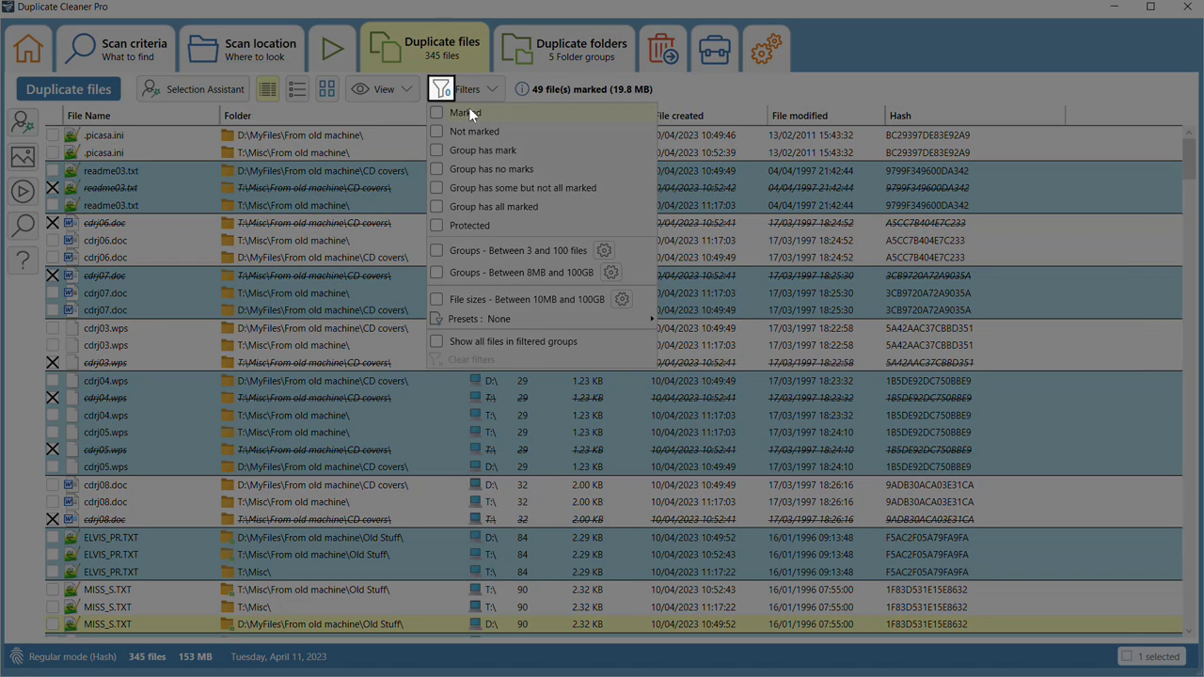
pyautogui.click(469, 111)
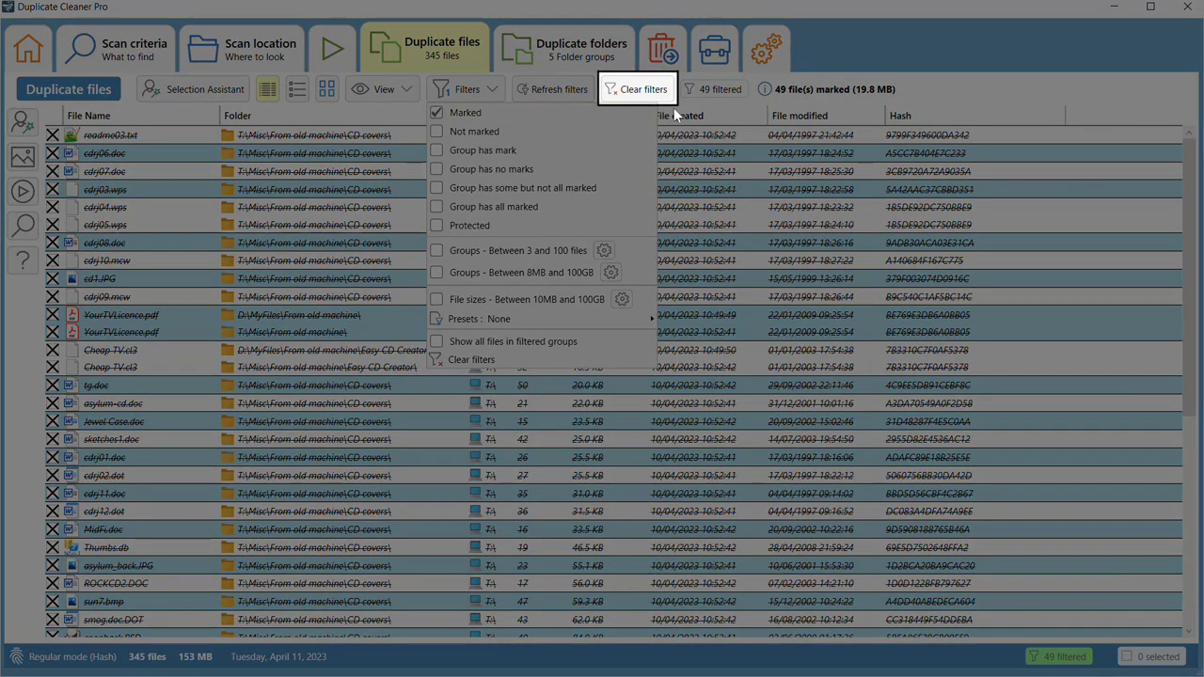
pyautogui.click(647, 90)
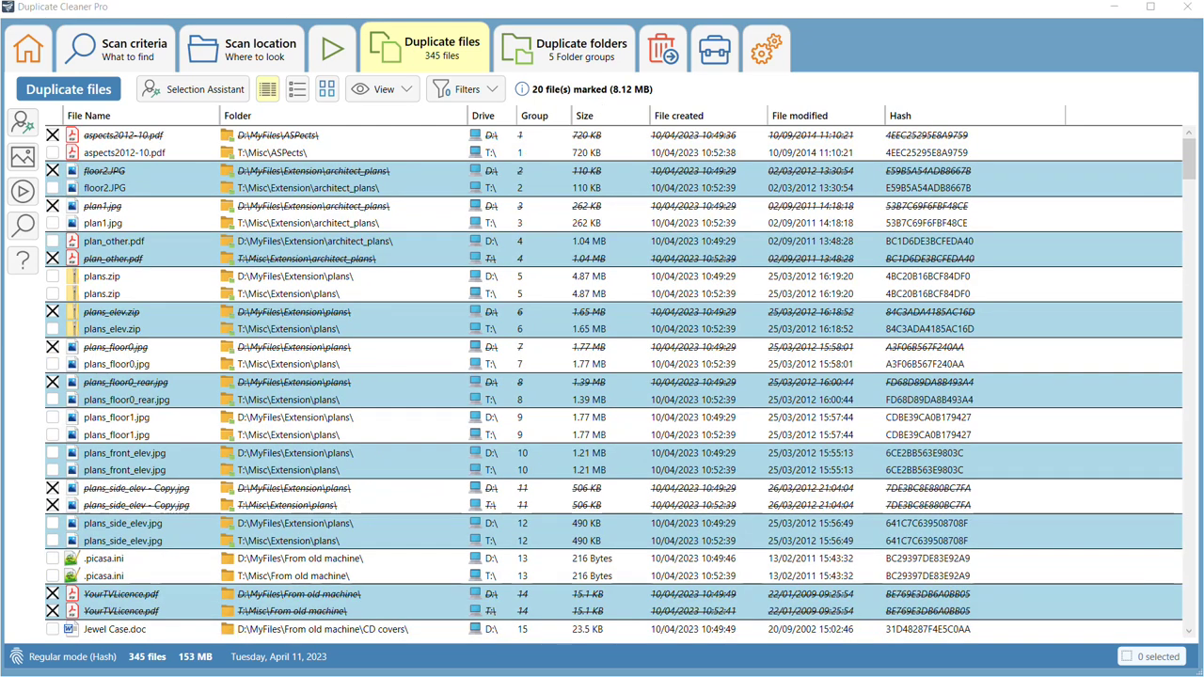
# - Filter the duplicate list in turn by marked files, files not marked, and groups that have a mark
pyautogui.click(489, 91)
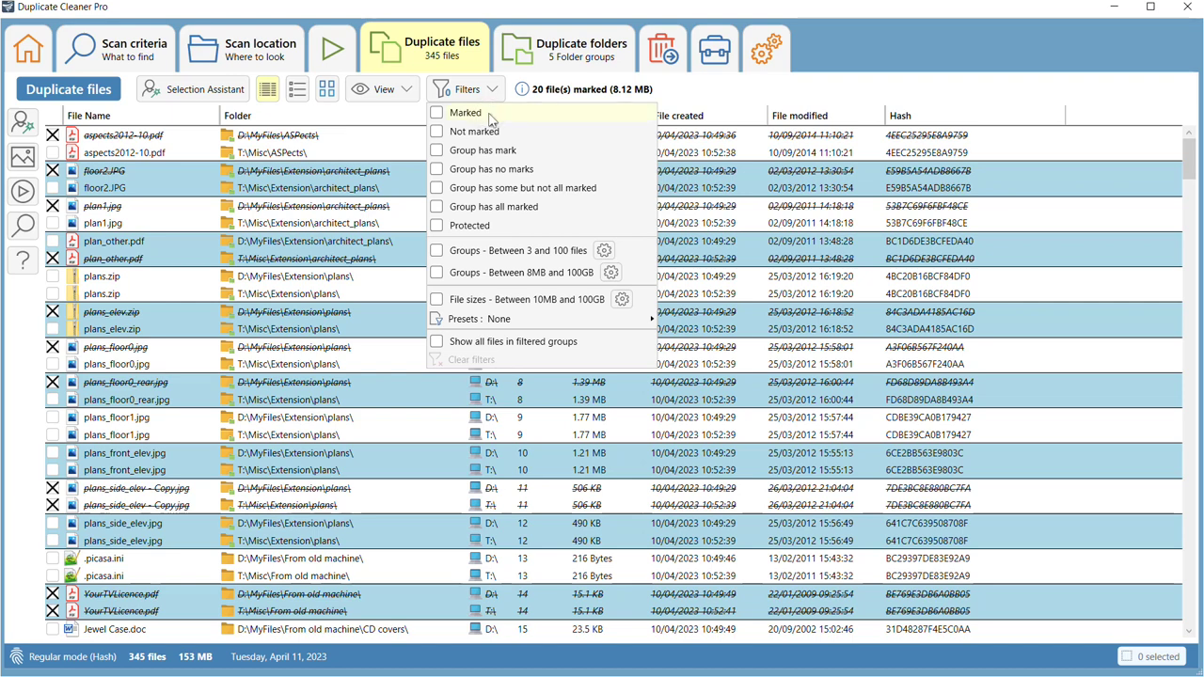
pyautogui.click(466, 113)
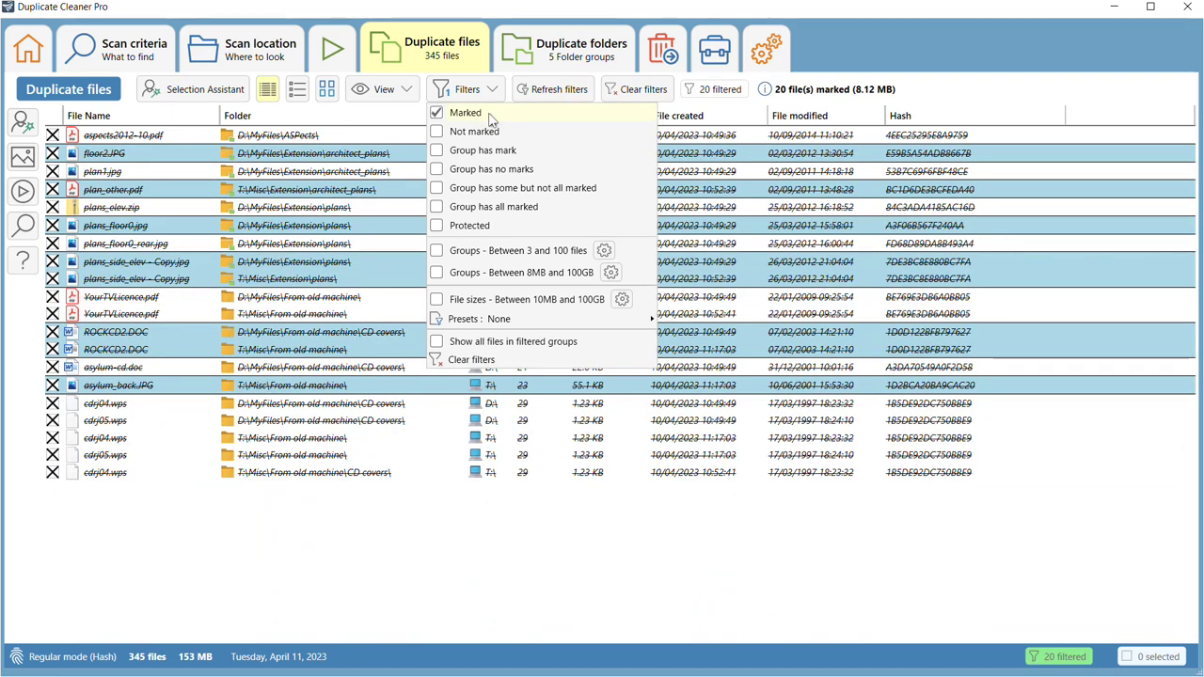
pyautogui.click(509, 133)
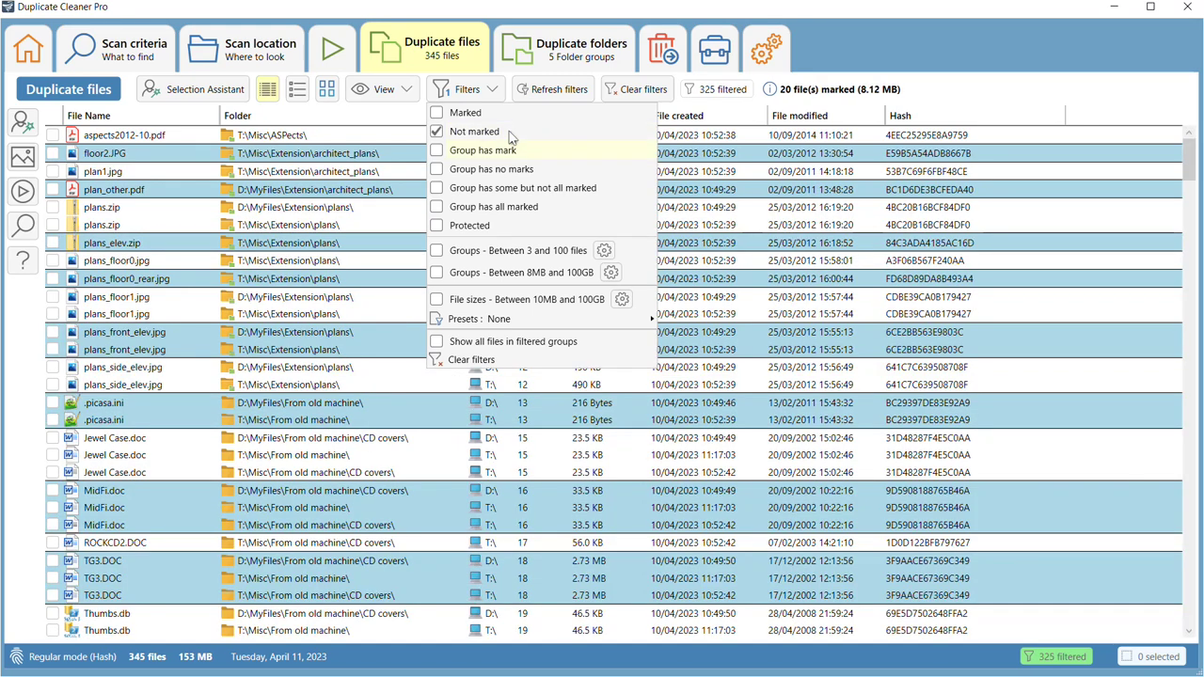
pyautogui.click(509, 141)
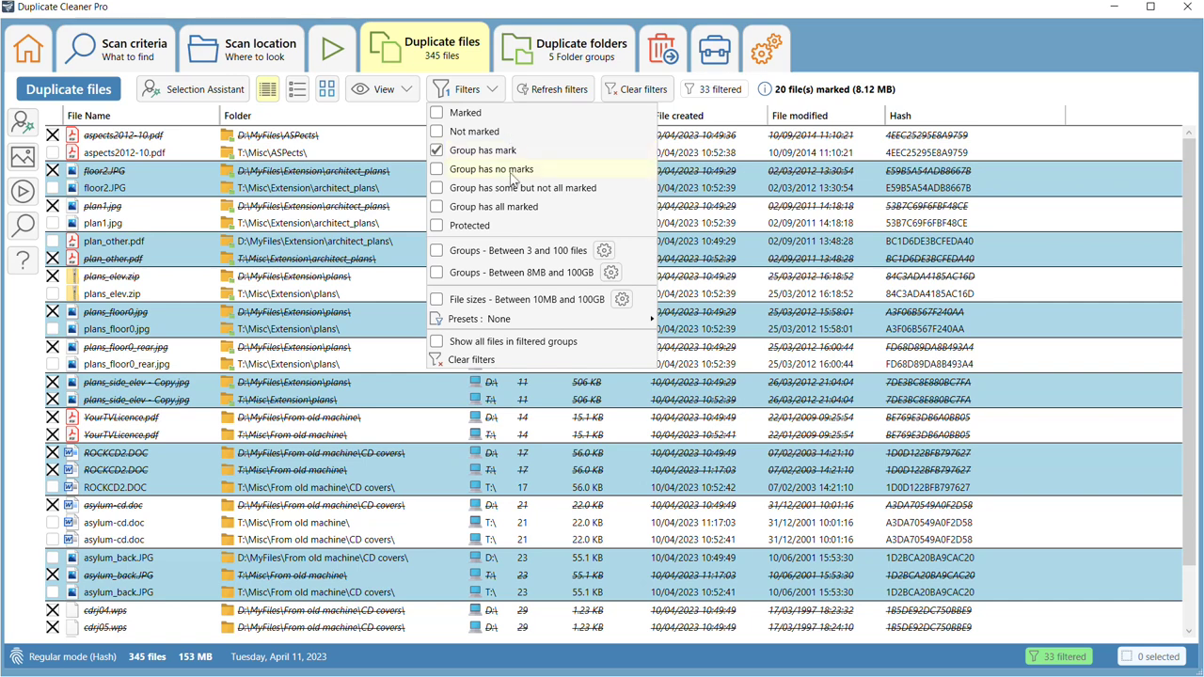
# - Filter in turn by groups with no marks, groups with some but not all files marked, and groups with all files marked
pyautogui.click(511, 173)
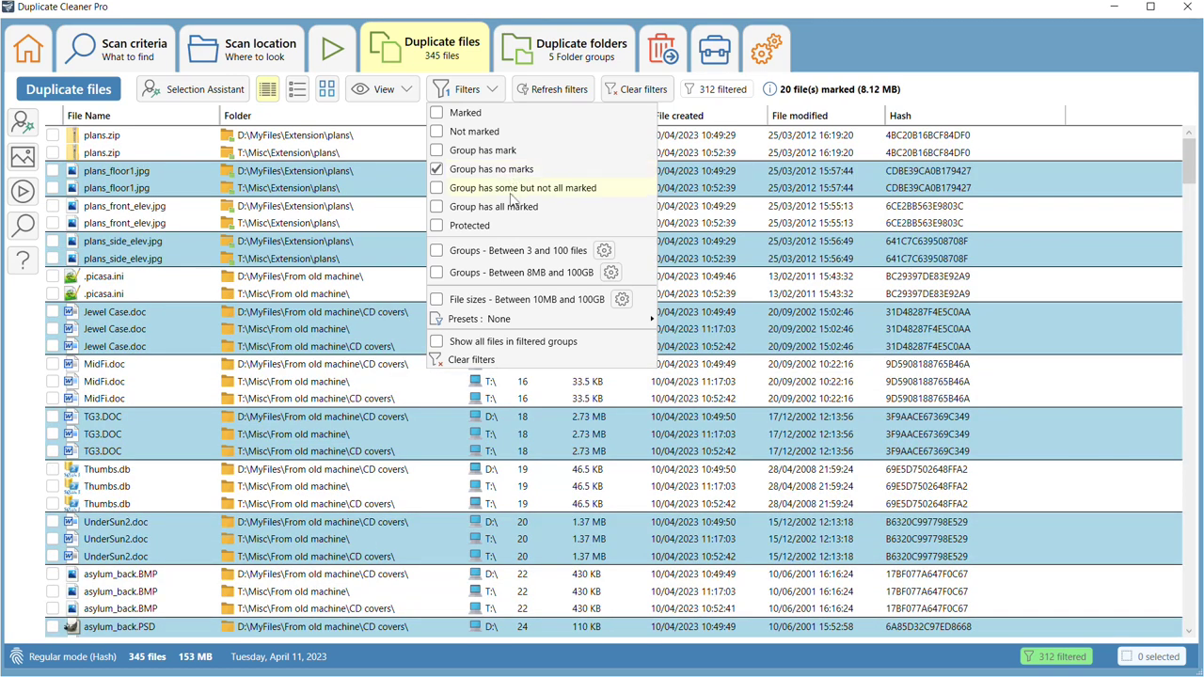
pyautogui.click(513, 189)
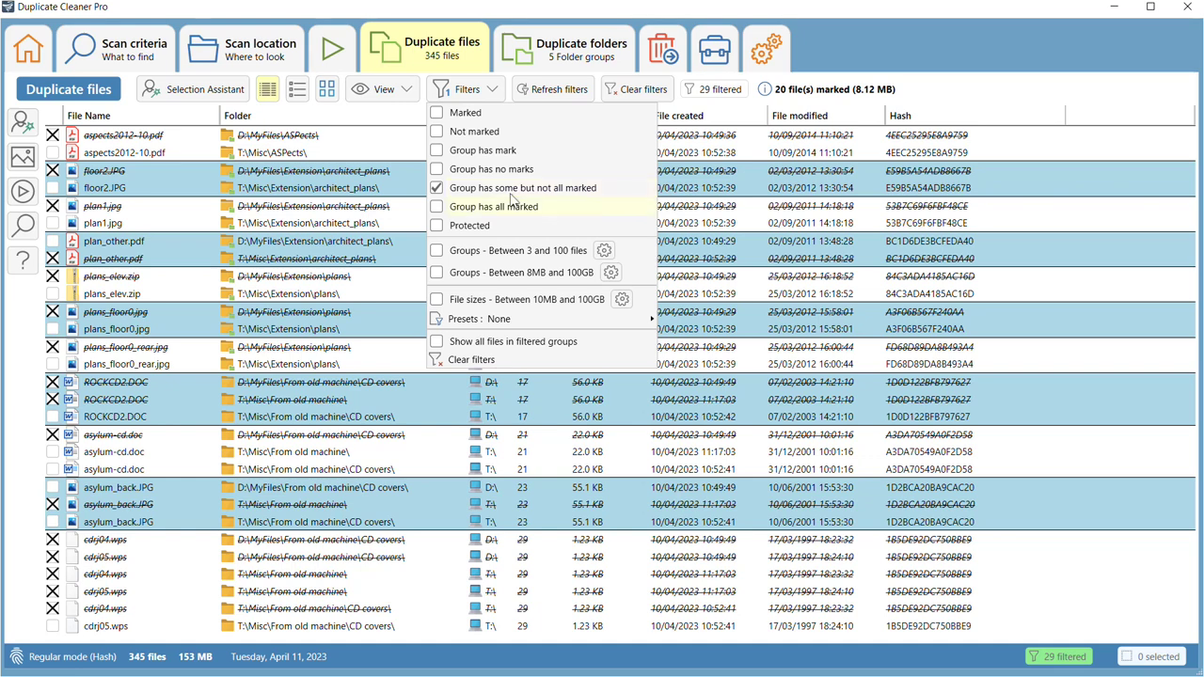
pyautogui.click(511, 200)
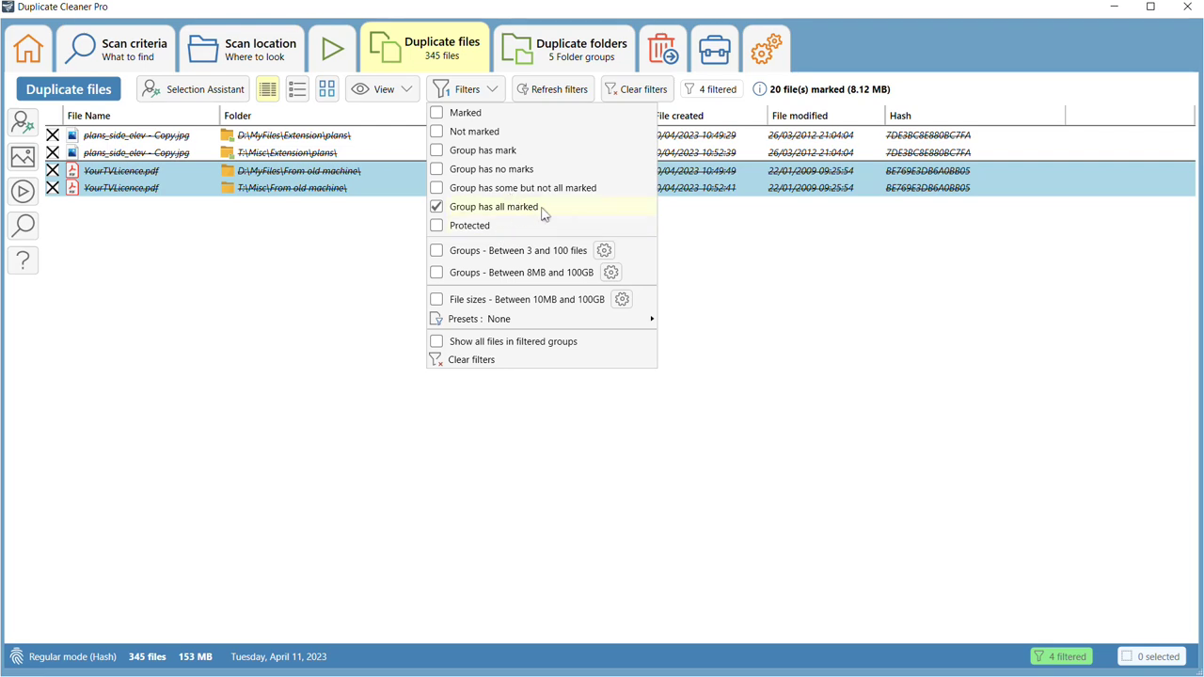
pyautogui.click(611, 226)
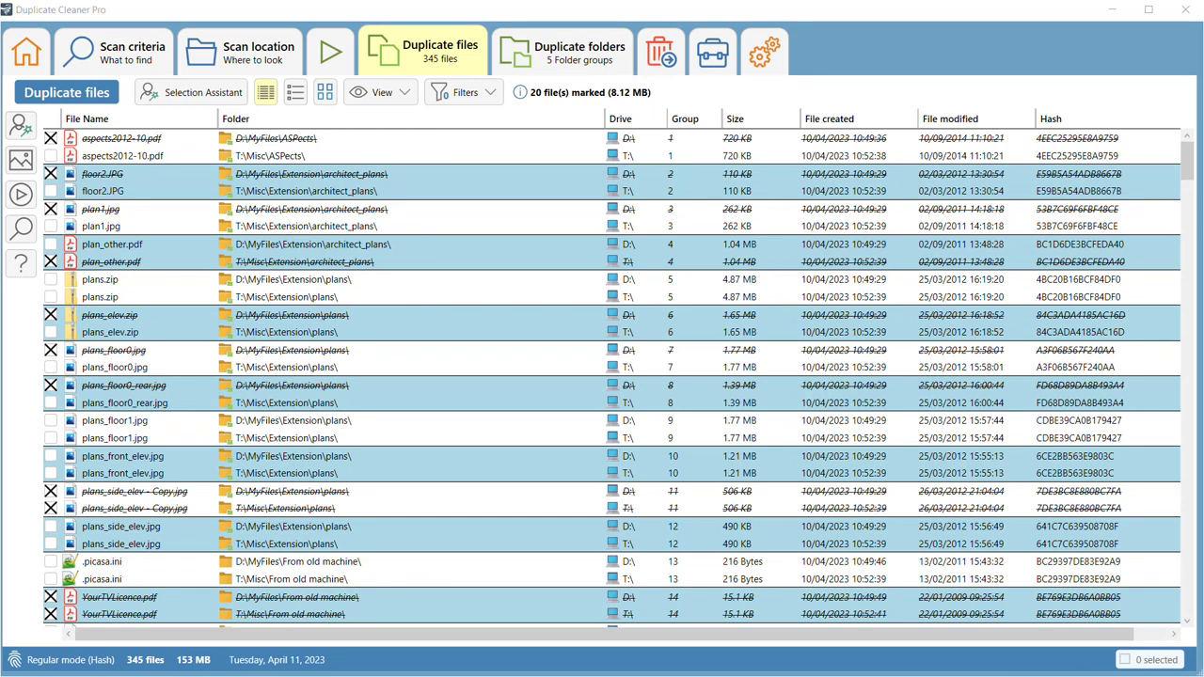
# - Filter the list to groups containing between 4 and 100 files, and turn that filter off again
pyautogui.click(464, 98)
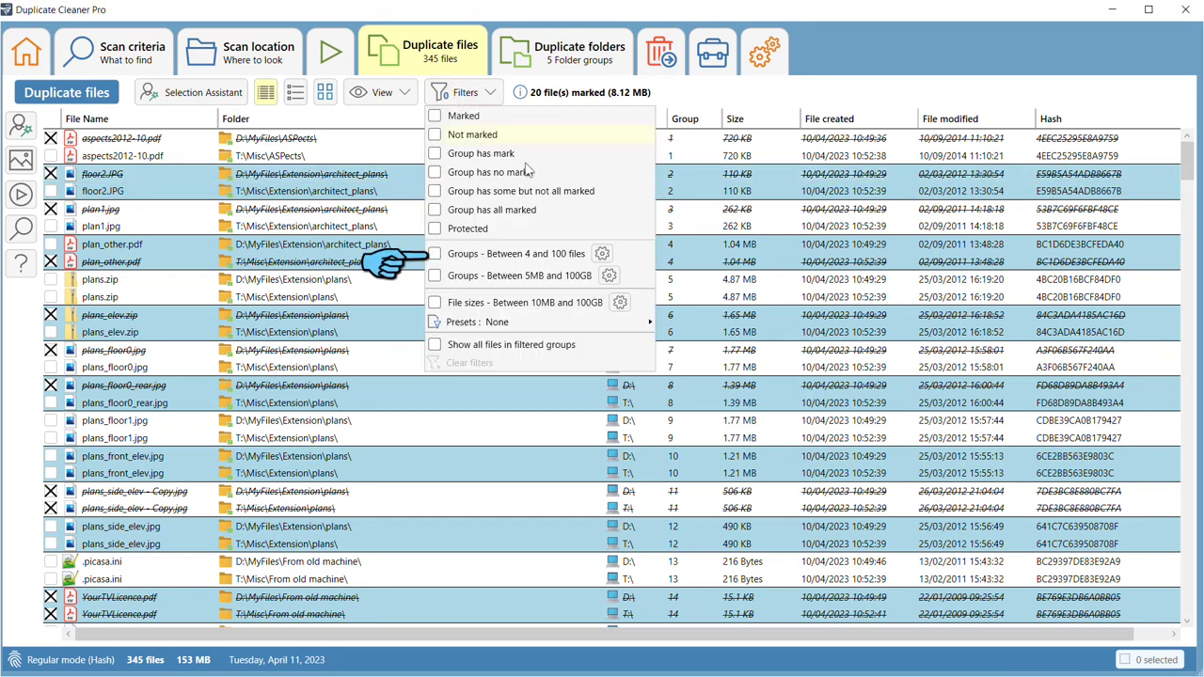
pyautogui.click(509, 255)
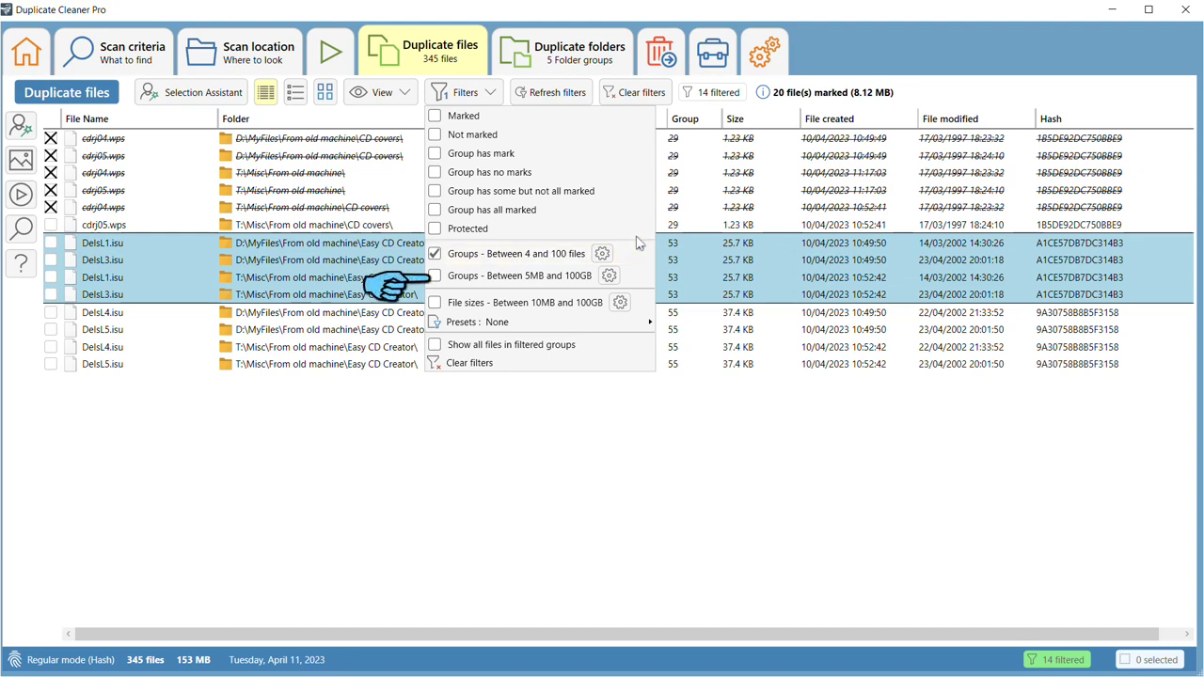
pyautogui.click(549, 254)
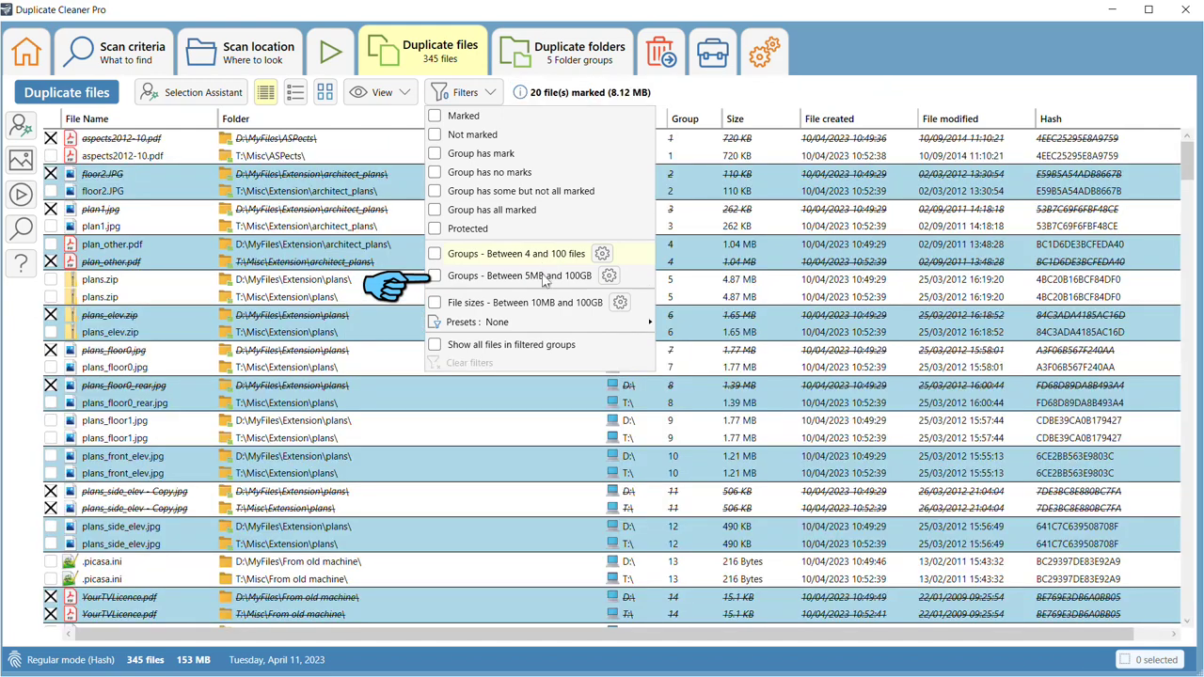
# - Filter by group size between 5 MB and 100 GB, raise the minimum to 7 MB, and turn the filter off
pyautogui.click(544, 279)
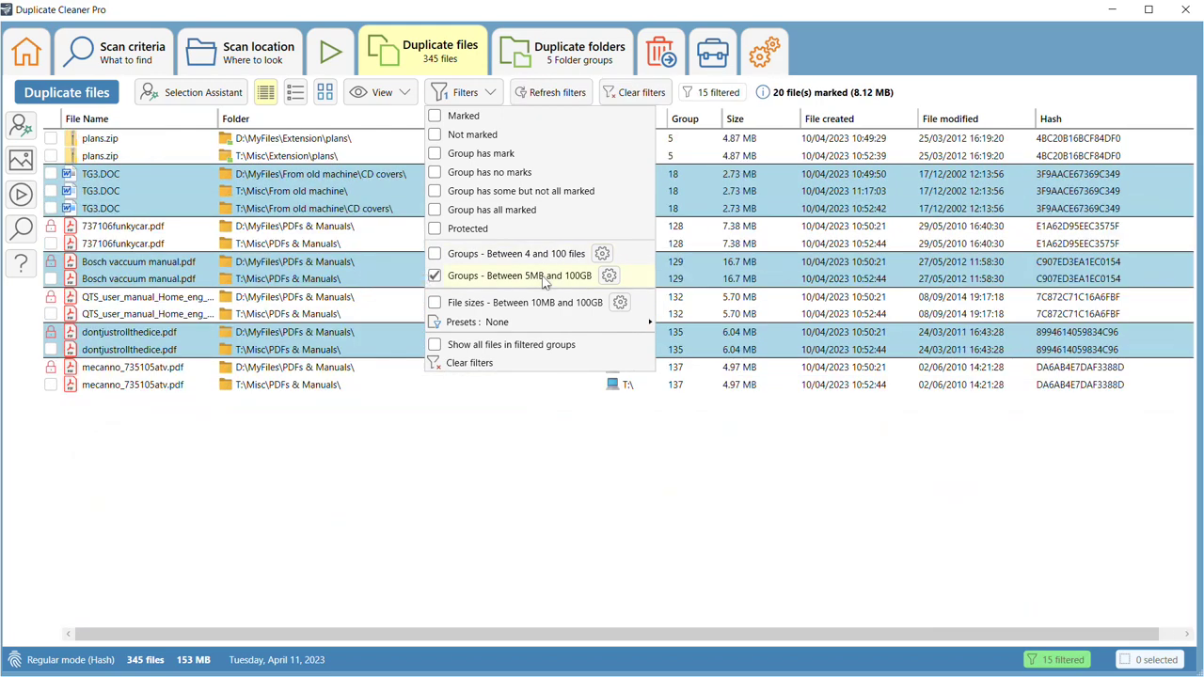
pyautogui.click(609, 277)
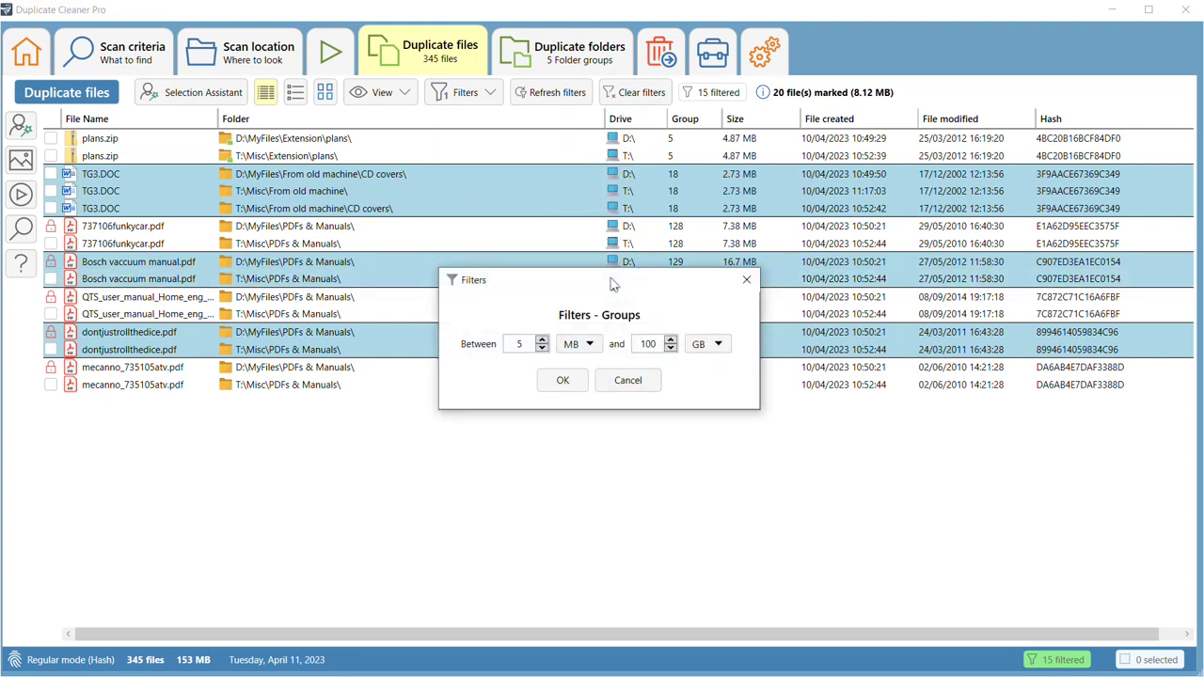
pyautogui.click(542, 341)
pyautogui.click(557, 381)
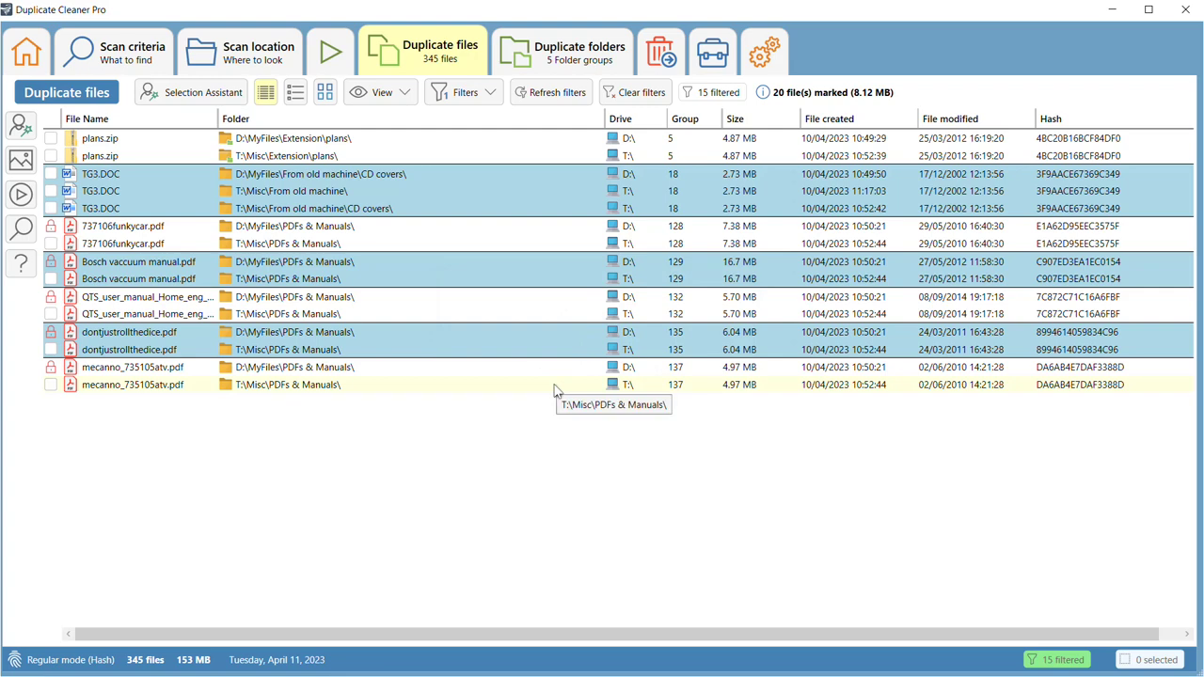
pyautogui.click(490, 94)
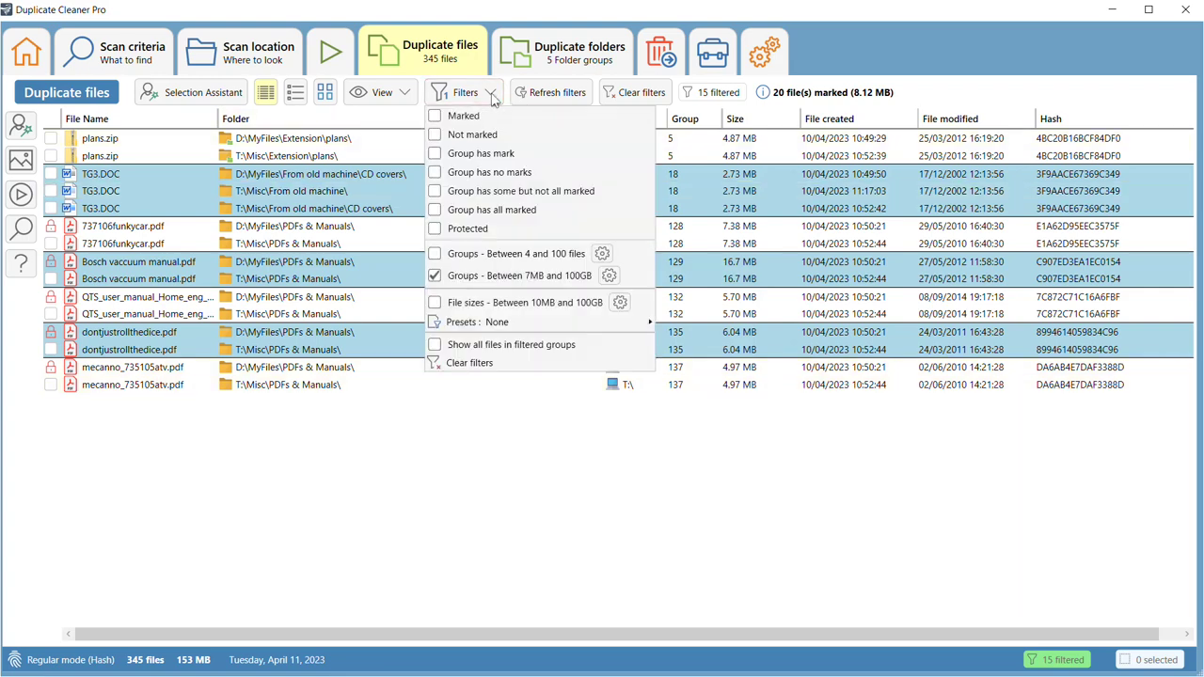
pyautogui.click(584, 280)
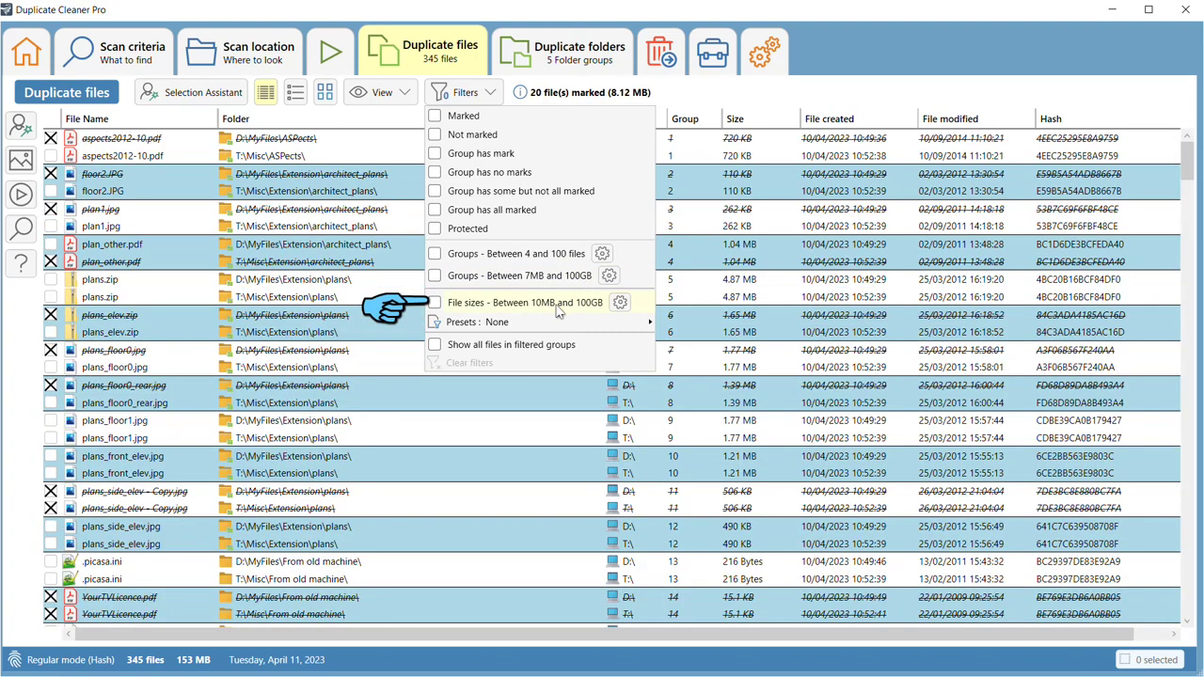
# - Filter the list to file sizes between 10 MB and 100 GB, and remove that filter again
pyautogui.click(560, 305)
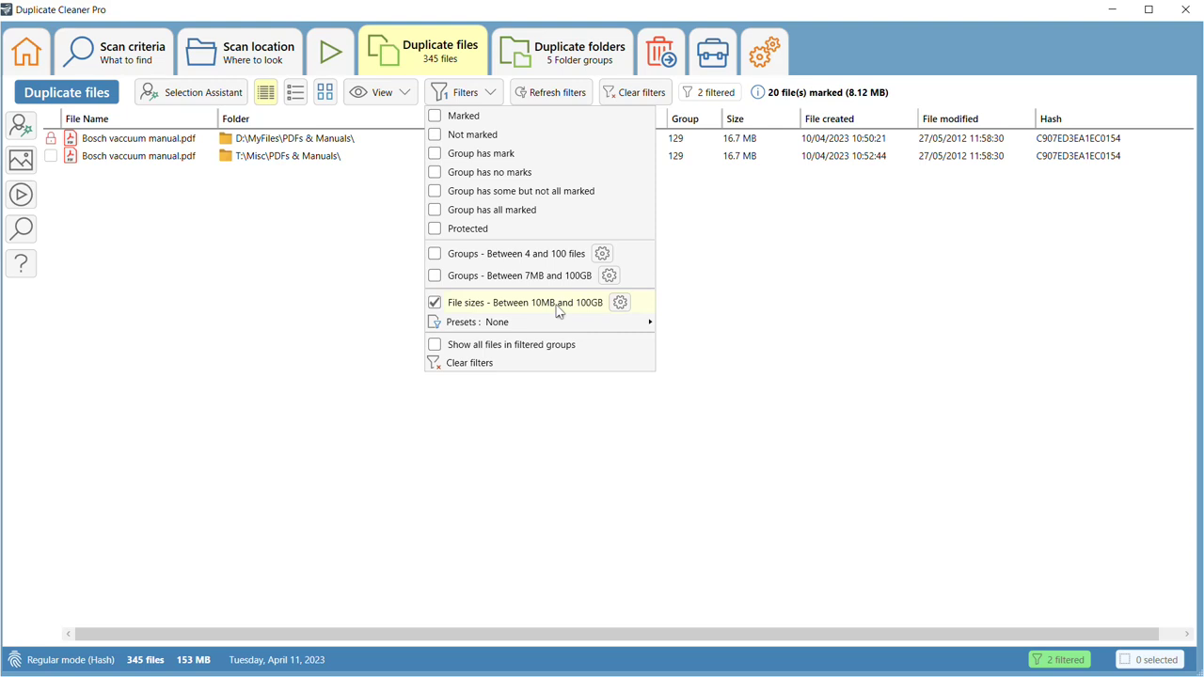
pyautogui.click(559, 311)
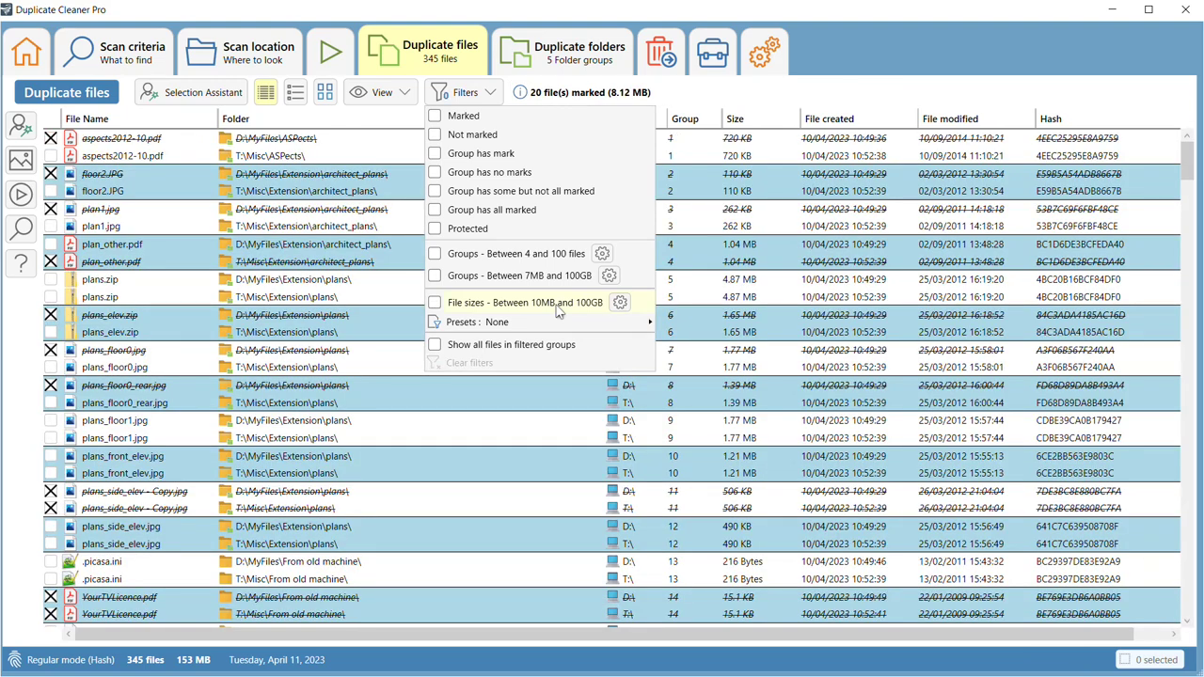
pyautogui.click(715, 170)
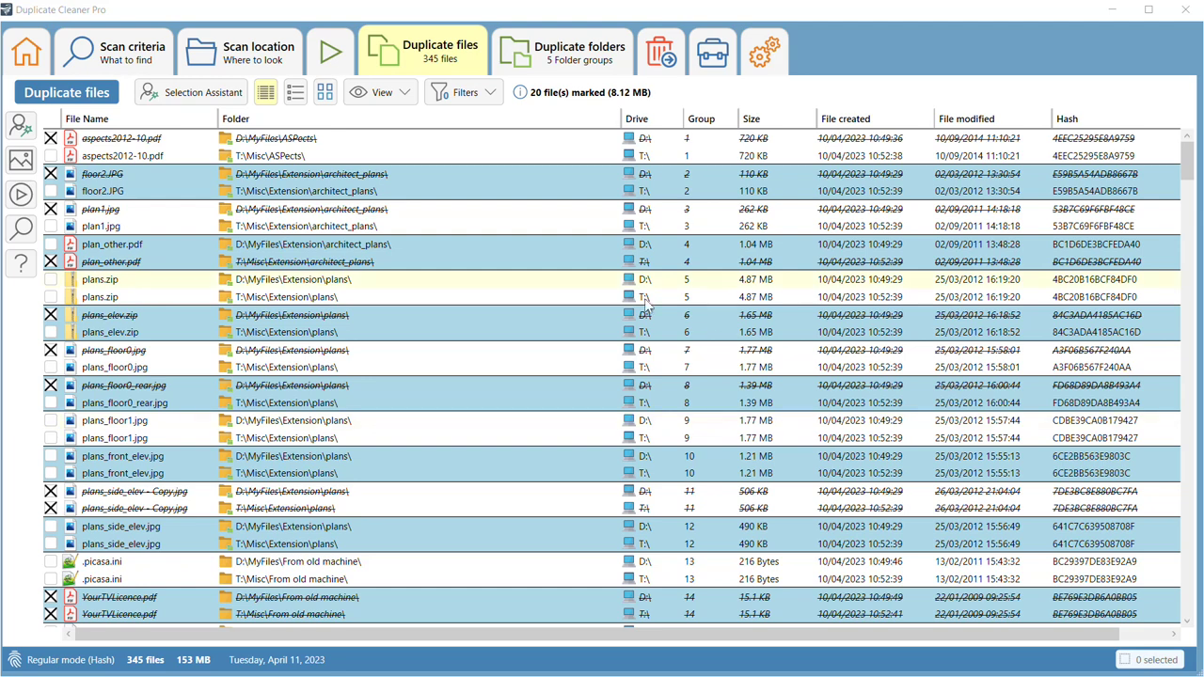
# - Filter the list by the Documents, Images and Audio / Music presets in turn, and return to the Documents preset
pyautogui.click(480, 98)
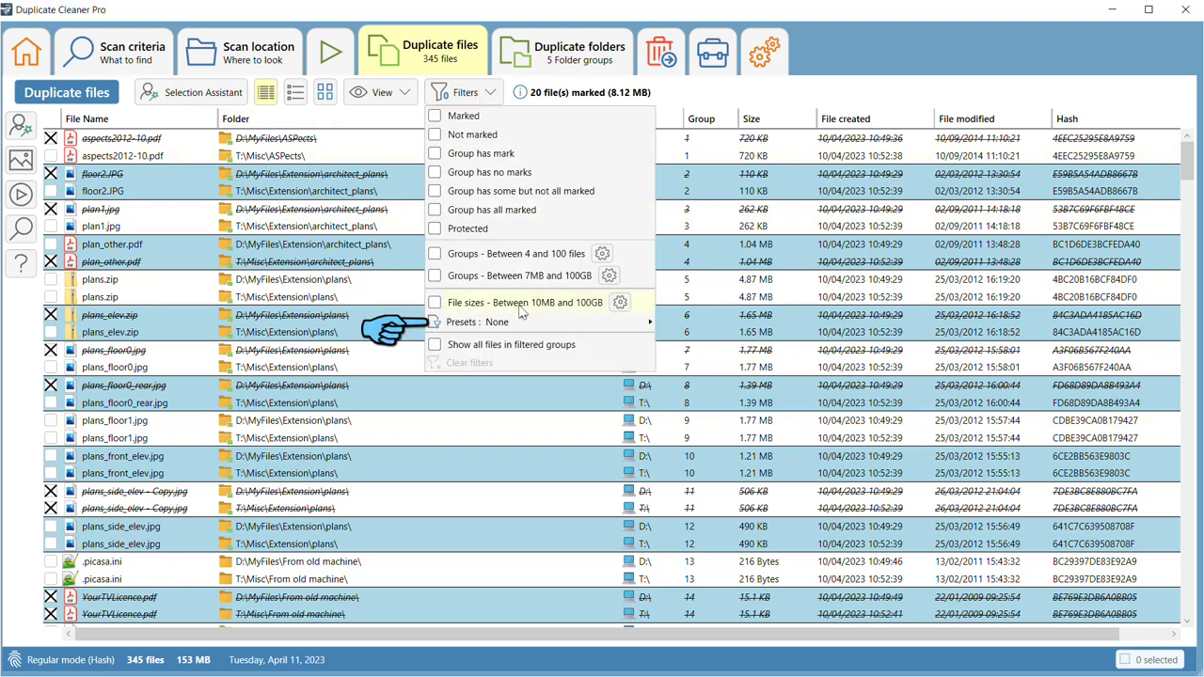
pyautogui.moveTo(524, 325)
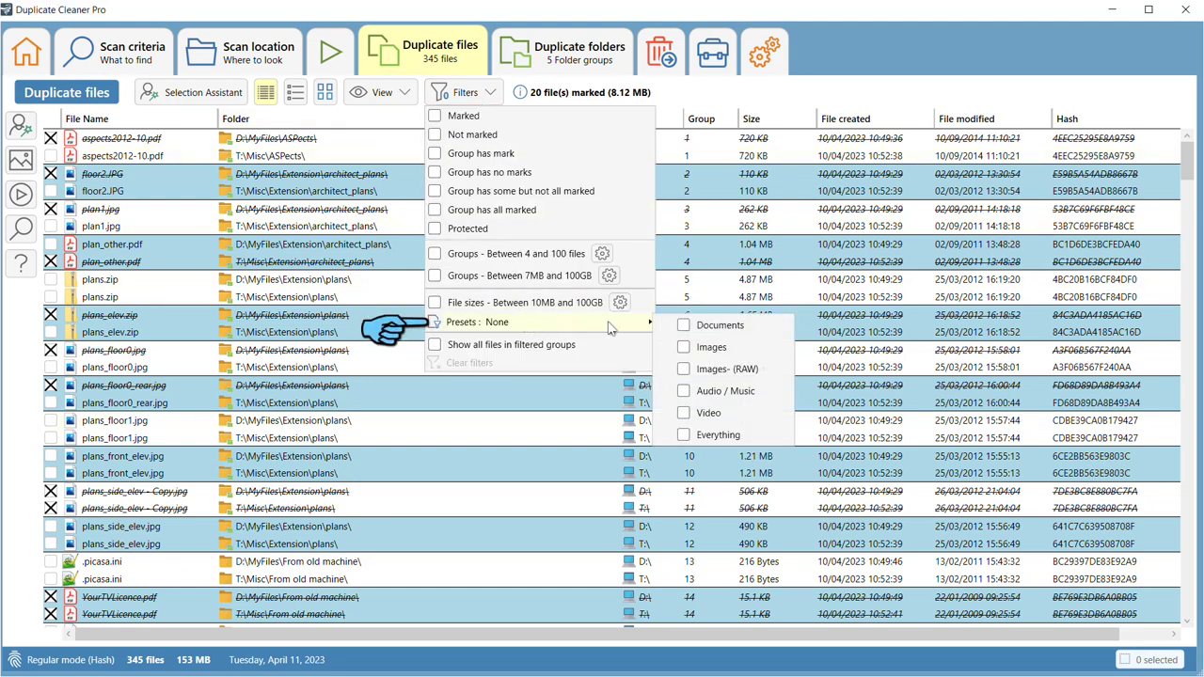
pyautogui.click(720, 327)
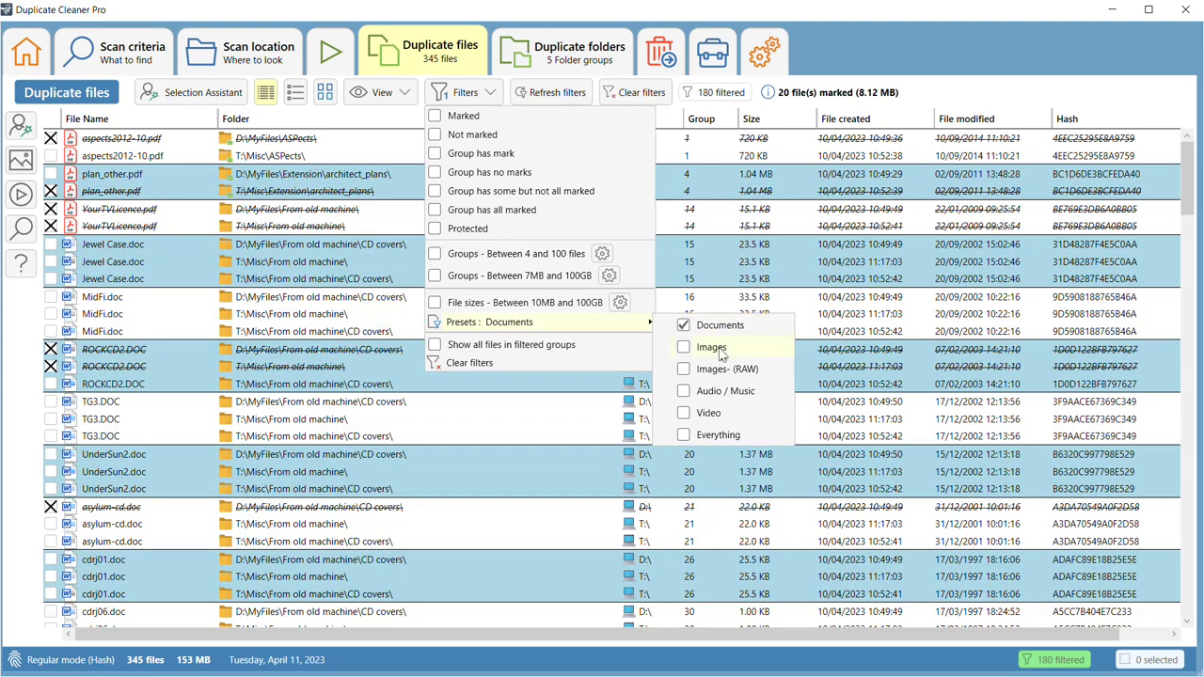
pyautogui.click(712, 348)
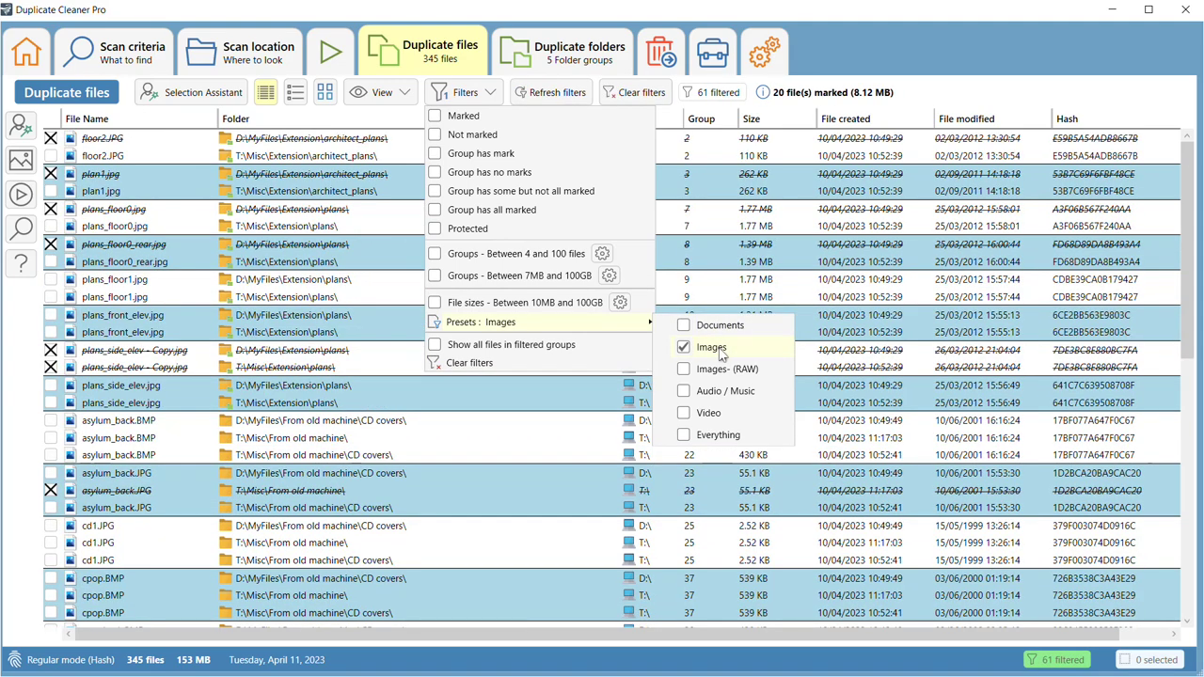
pyautogui.click(718, 397)
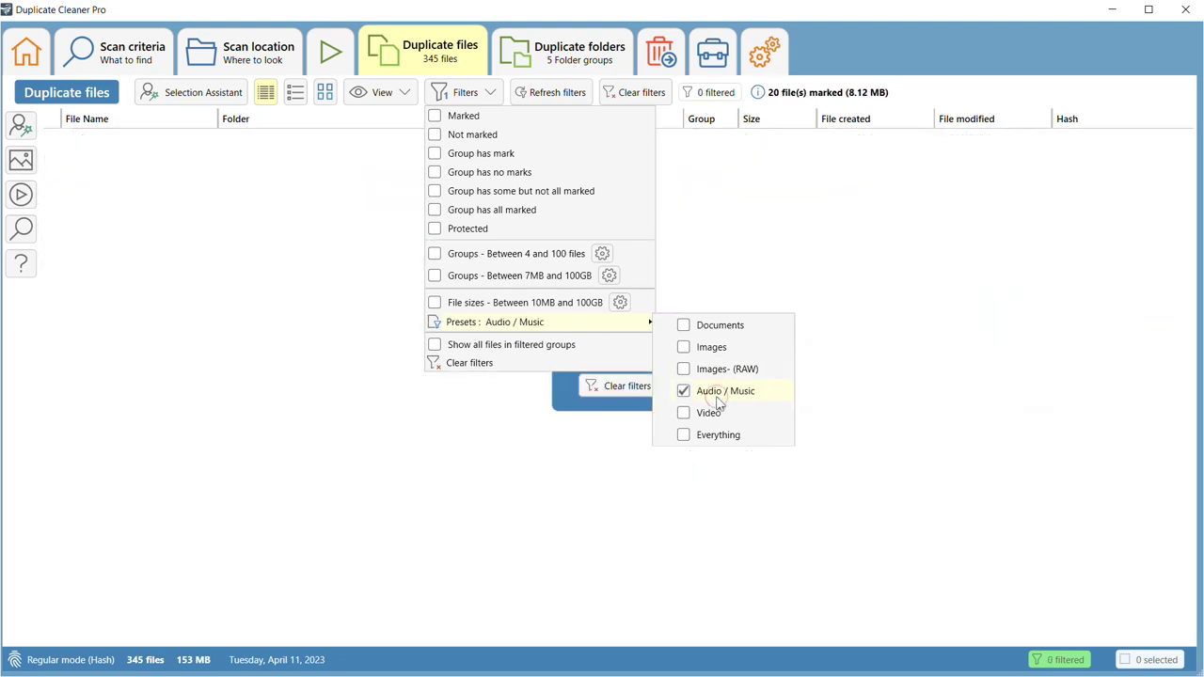
pyautogui.click(712, 326)
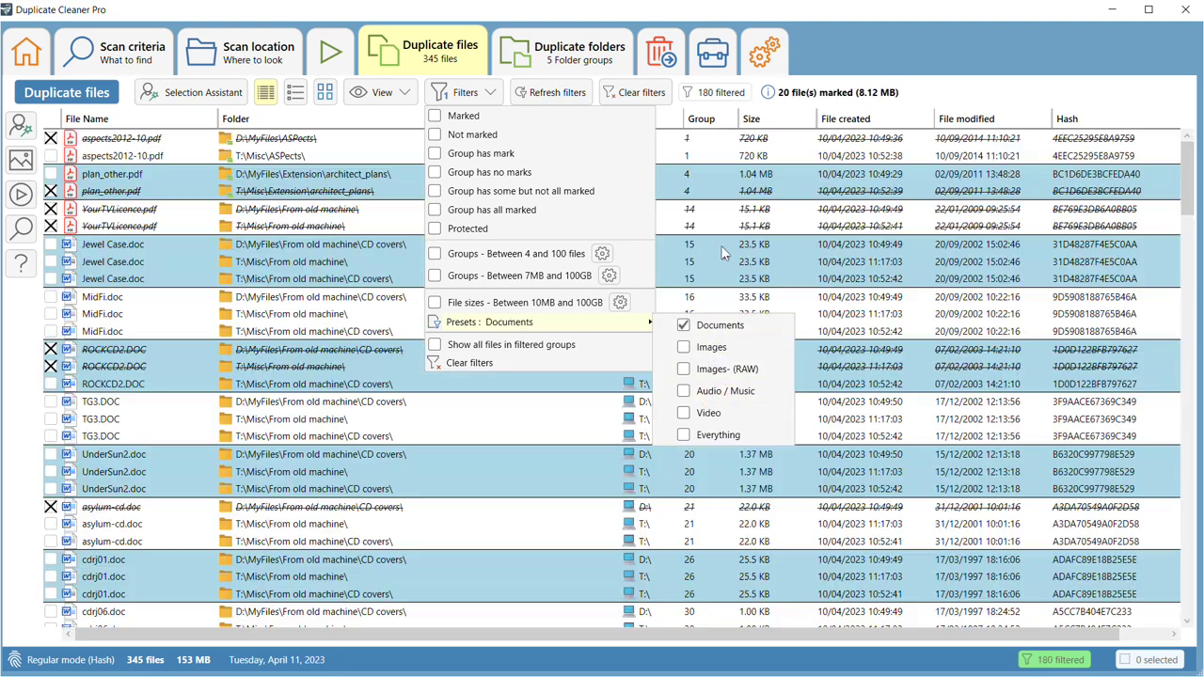
# - Review the file filter presets in the settings, and clear all filters from the duplicate files list
pyautogui.click(765, 60)
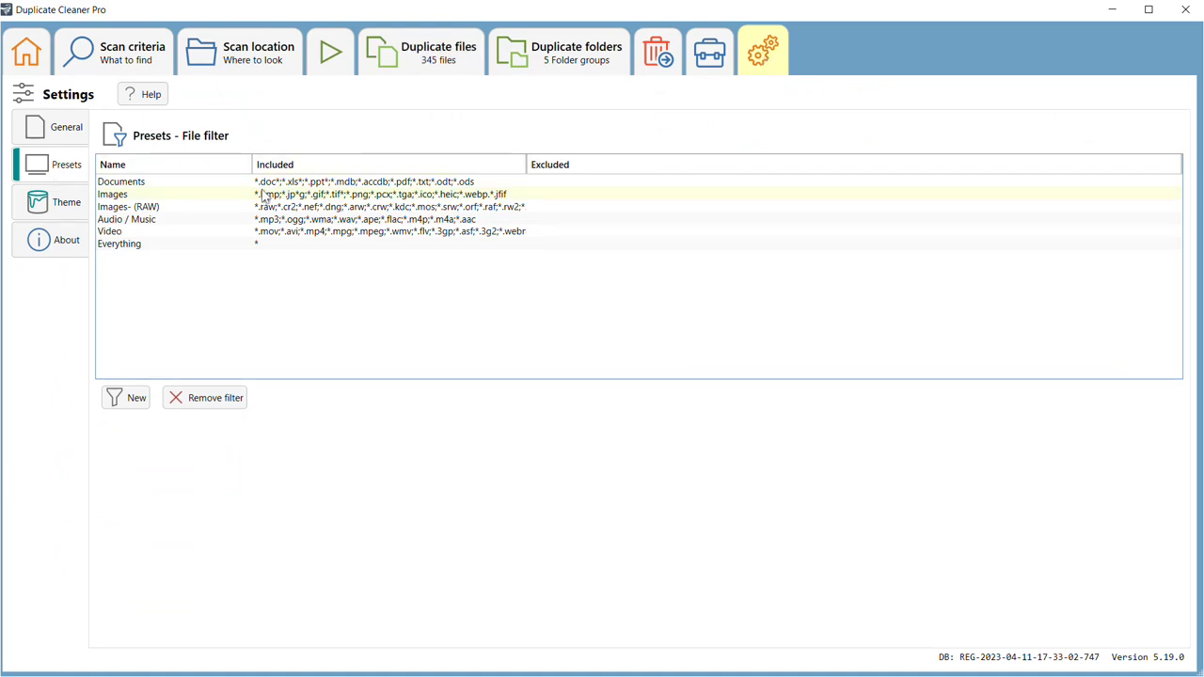
pyautogui.click(428, 56)
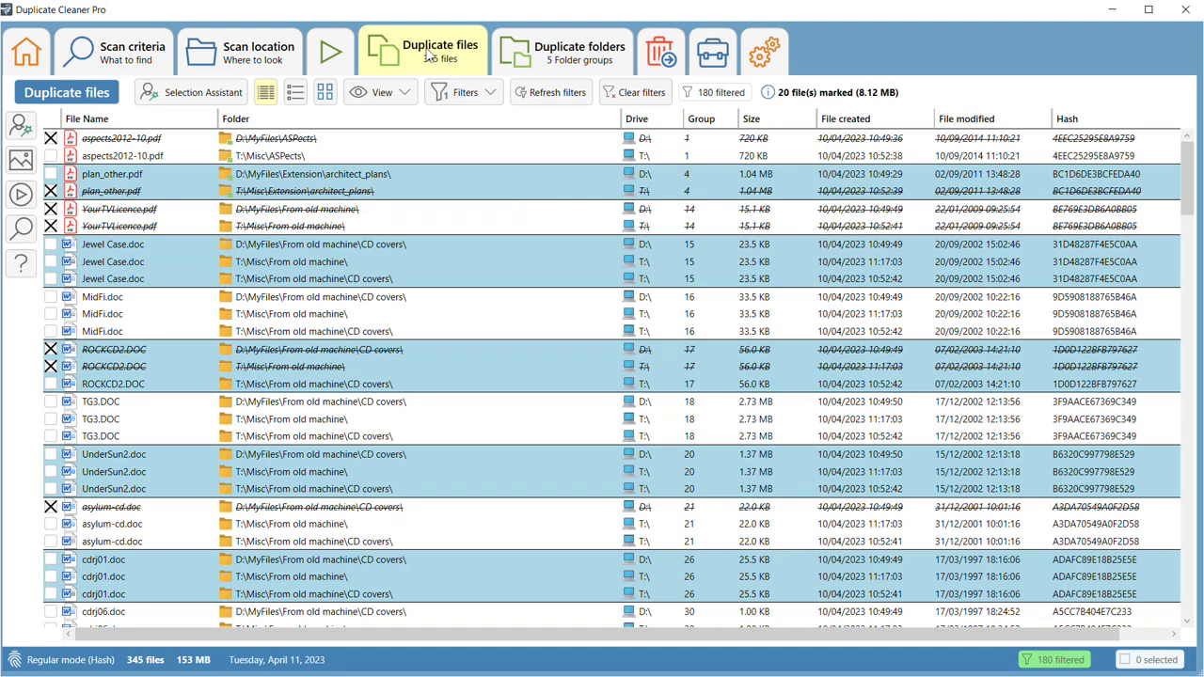
pyautogui.click(627, 93)
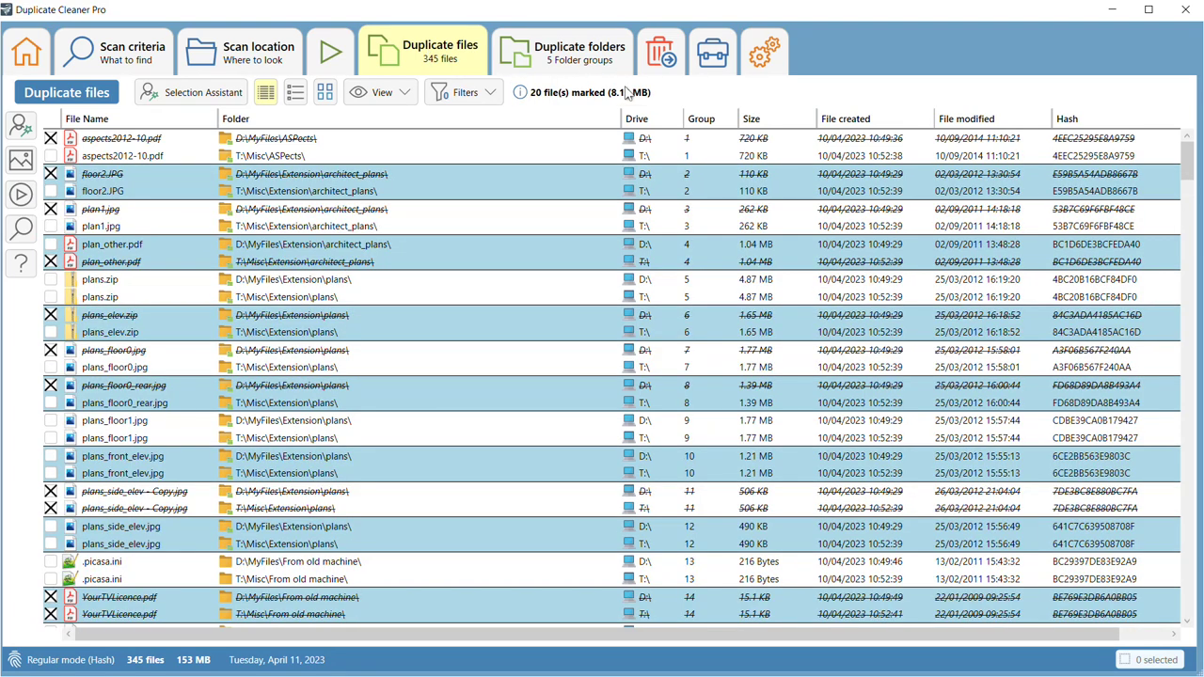
# - Filter the list to the folder T:\Misc\Extension\architect_plans\, starting from the floor2.JPG entry stored there
pyautogui.click(282, 191)
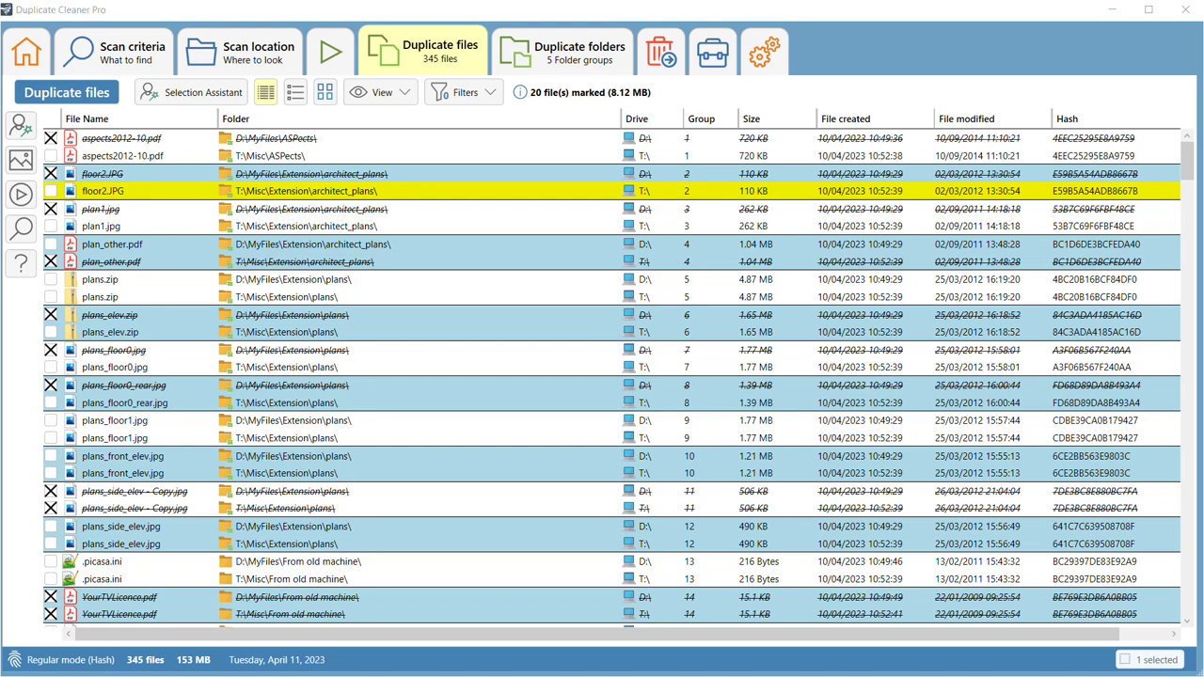
pyautogui.click(476, 93)
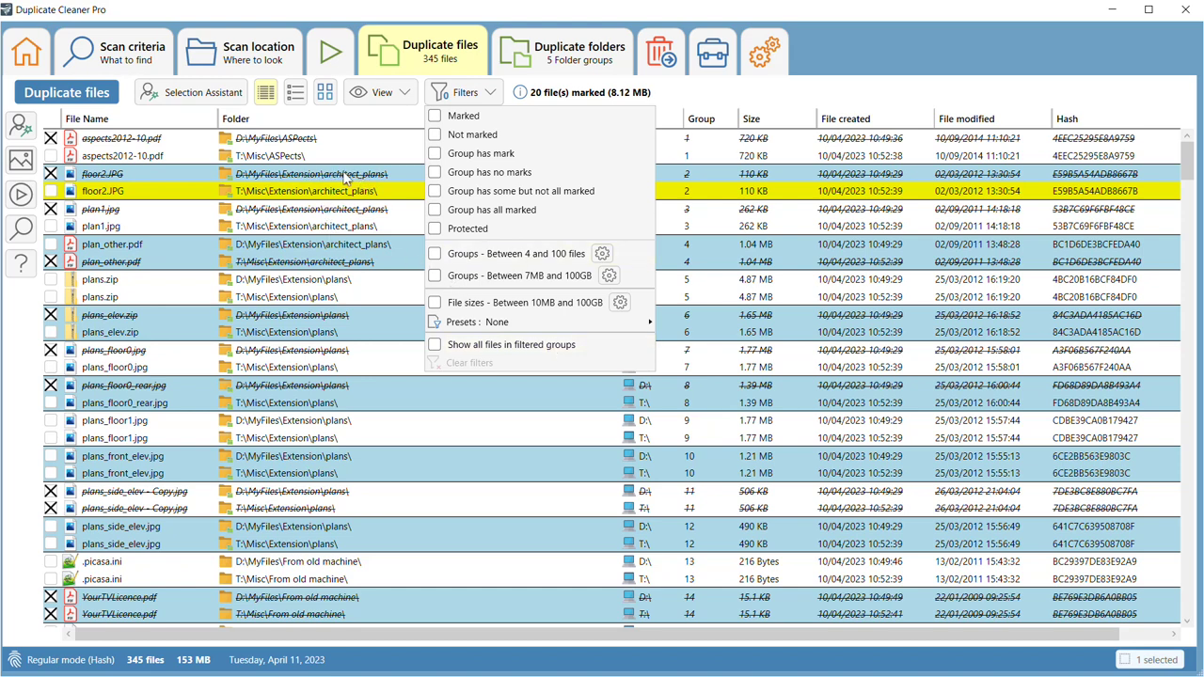
pyautogui.click(297, 193)
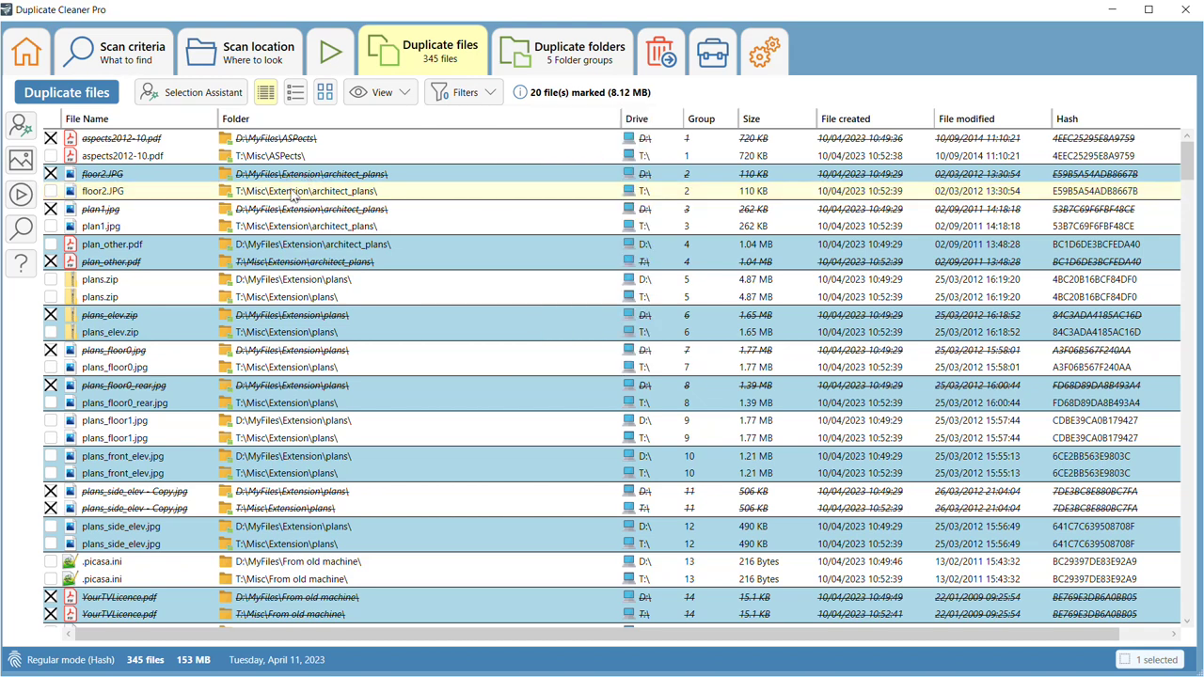
pyautogui.rightClick(291, 195)
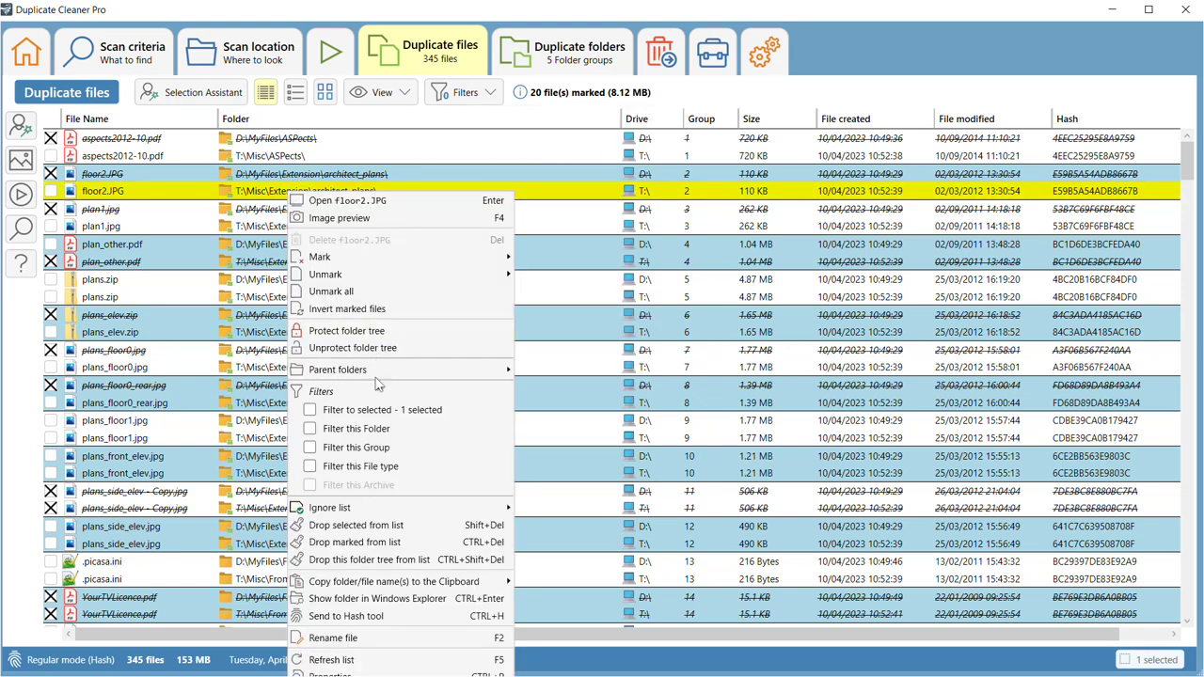
pyautogui.click(393, 429)
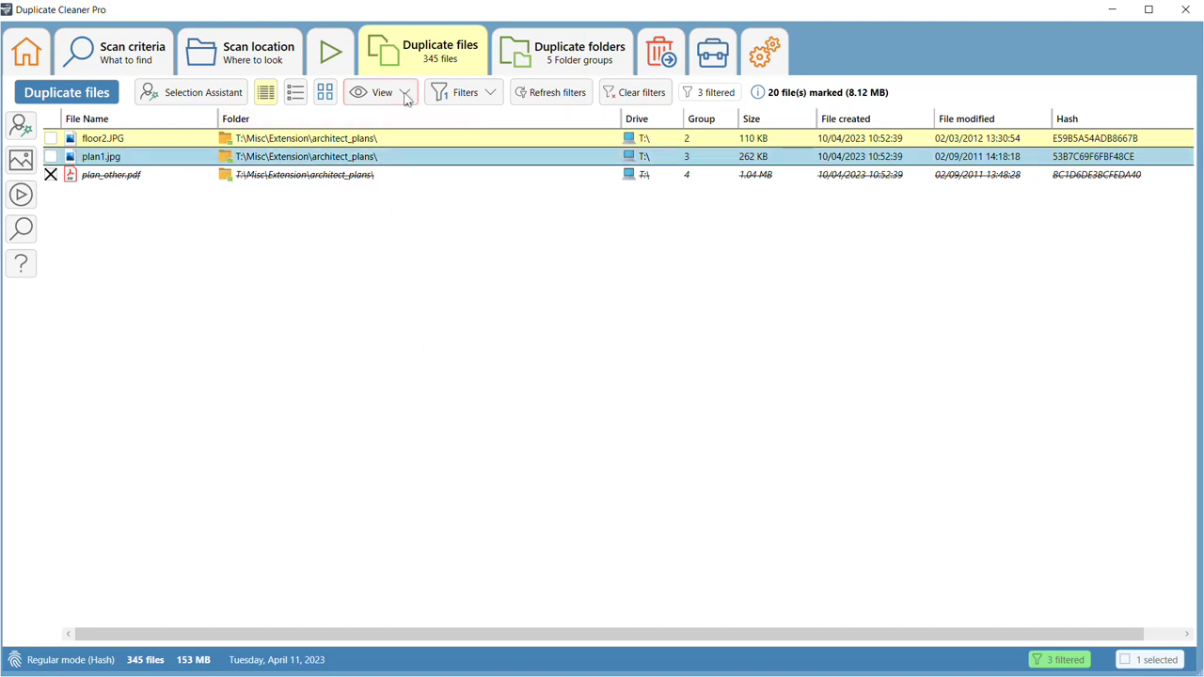
# - Switch the display of all files in filtered groups on and off for the folder filter, and remove that folder filter
pyautogui.click(474, 91)
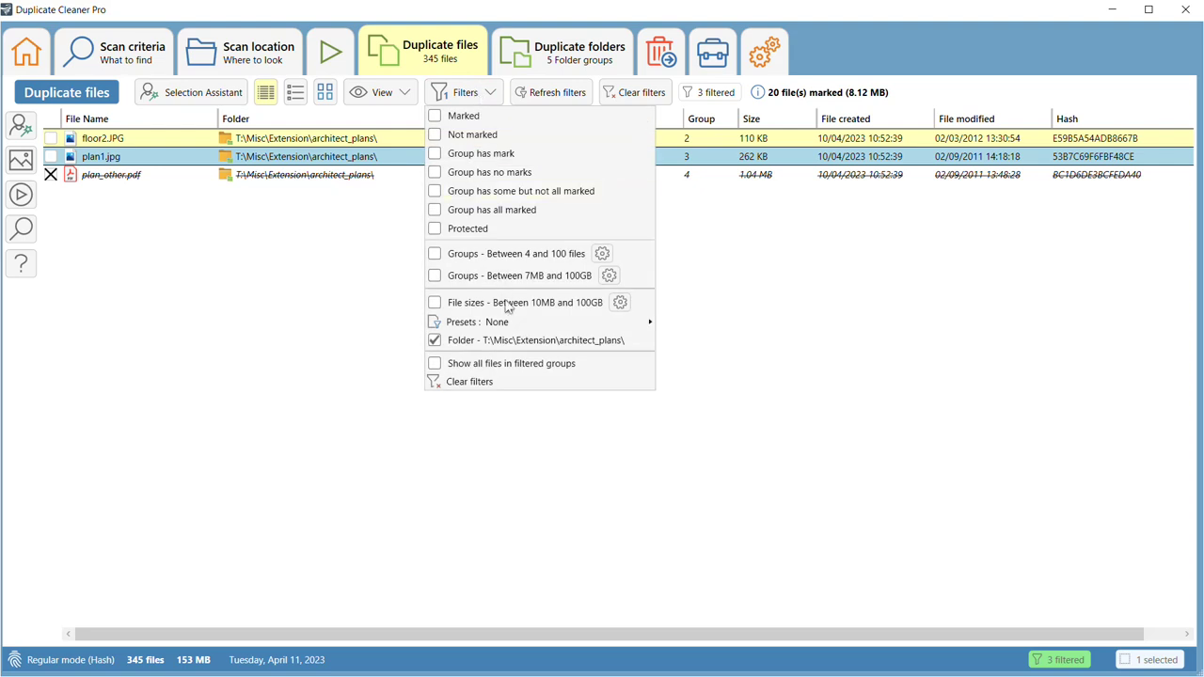
pyautogui.click(506, 365)
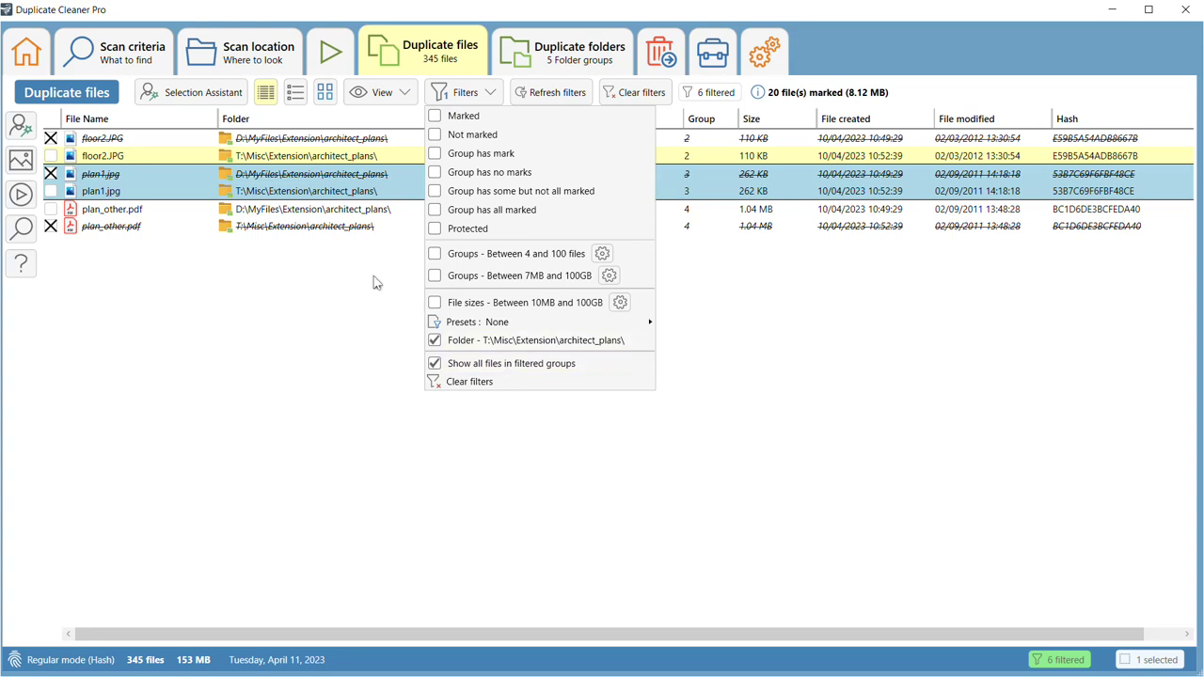
pyautogui.click(468, 364)
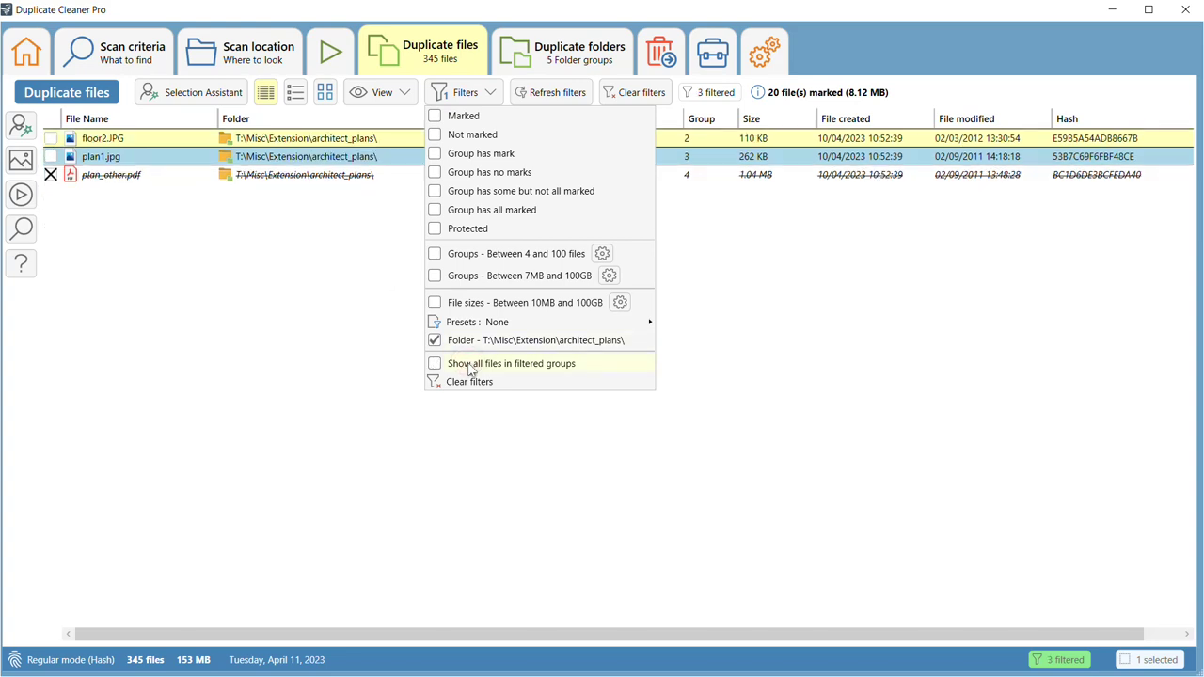
pyautogui.click(477, 366)
pyautogui.click(477, 366)
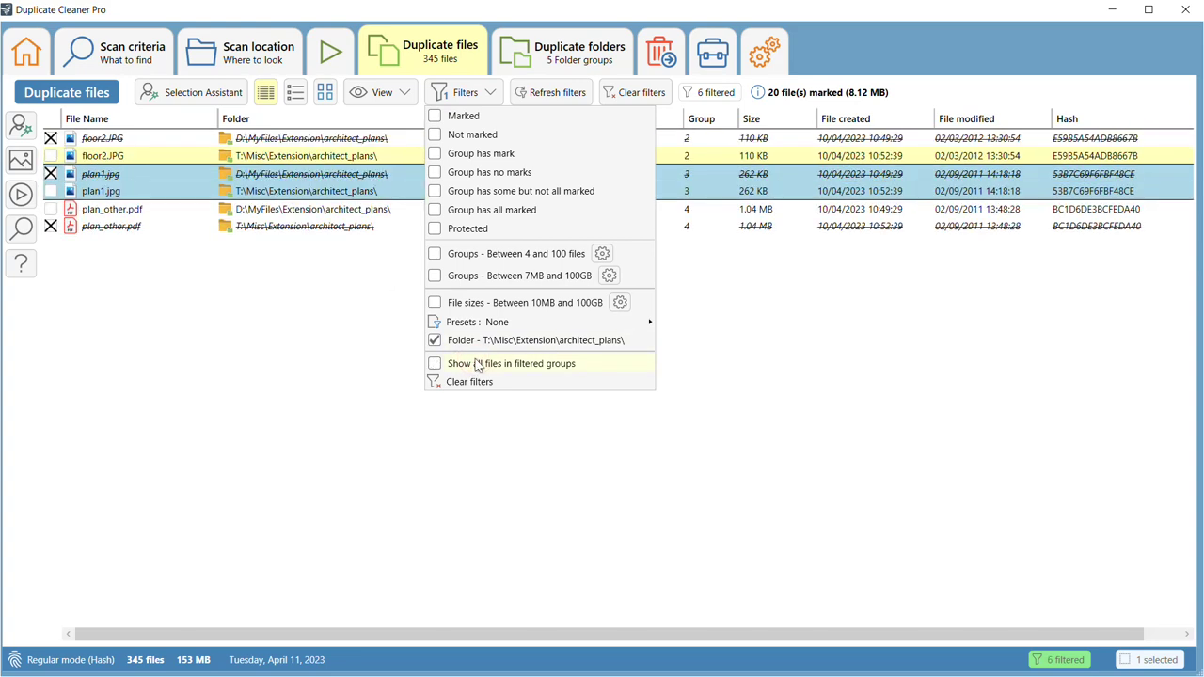
pyautogui.click(494, 368)
pyautogui.click(505, 343)
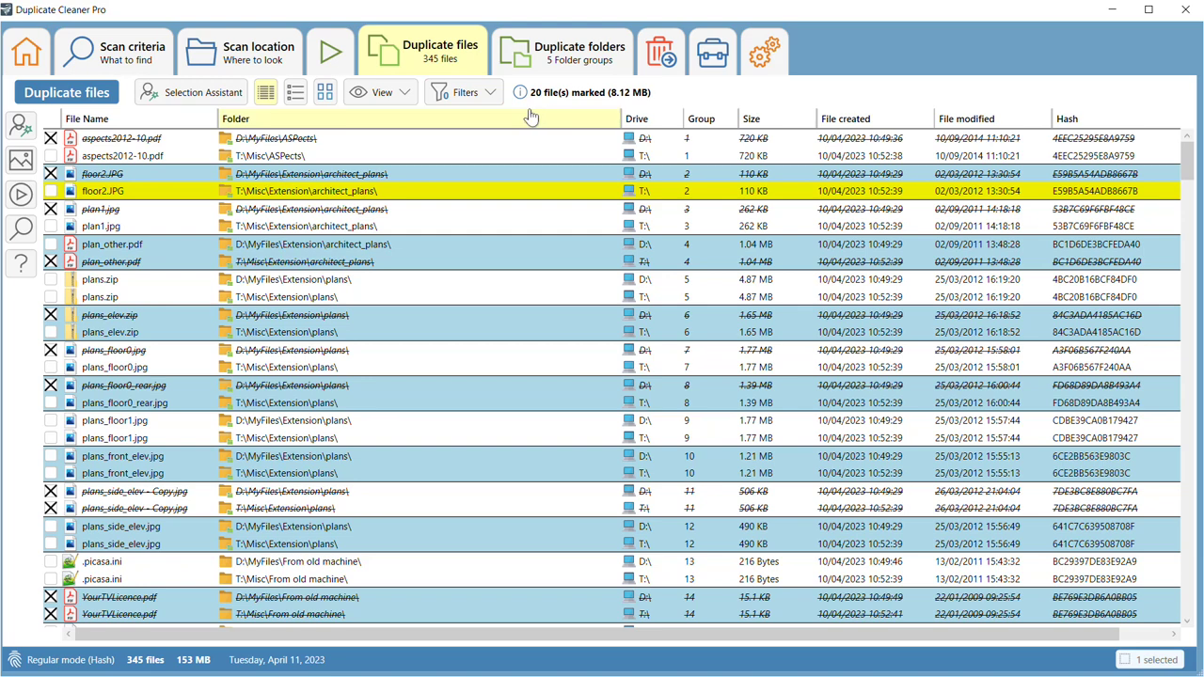
# - Filter the list to the duplicate group containing plan_other.pdf, and clear the filter
pyautogui.rightClick(508, 249)
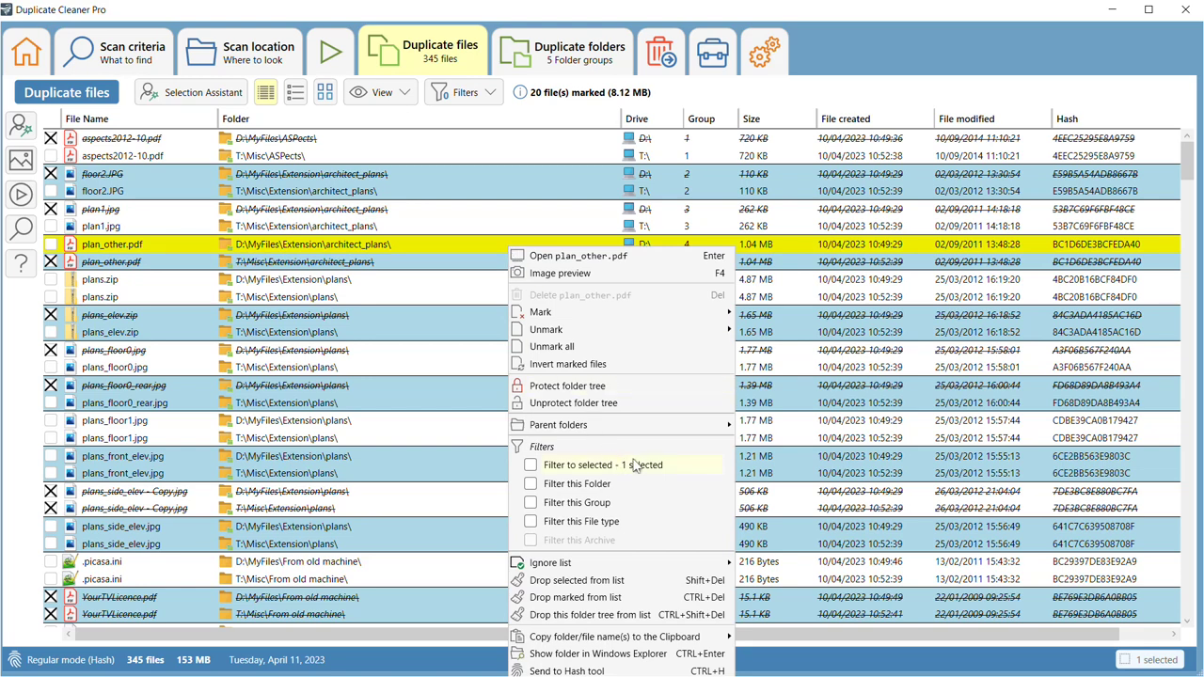
pyautogui.click(595, 505)
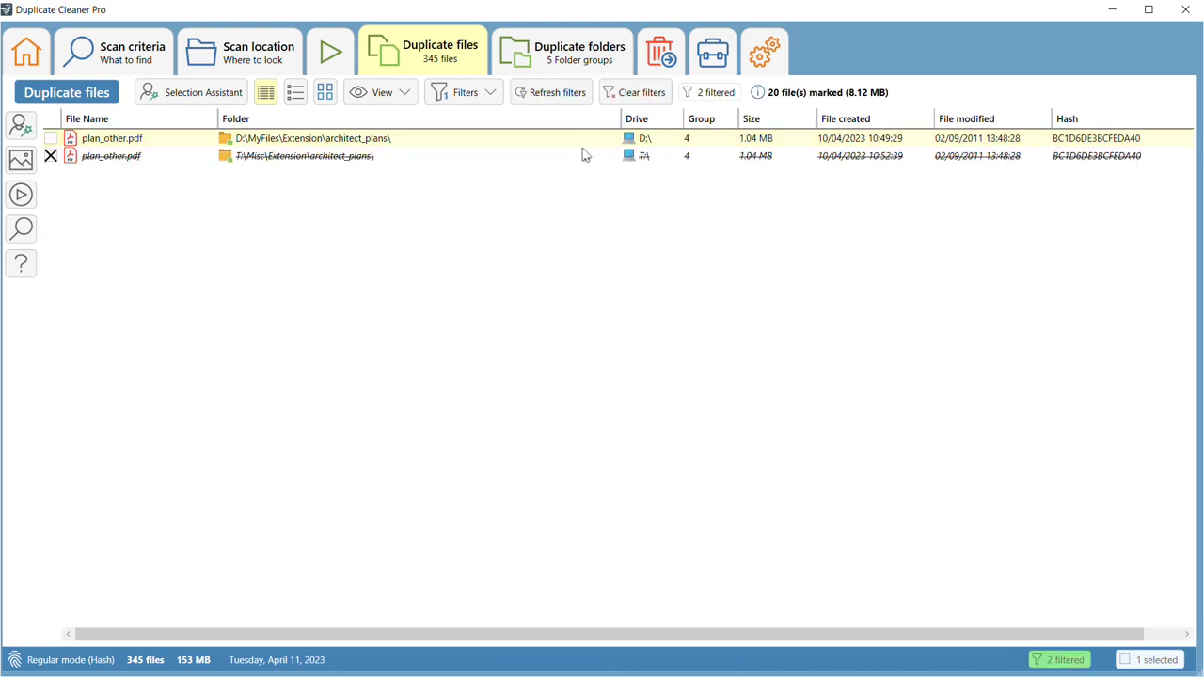
pyautogui.click(614, 95)
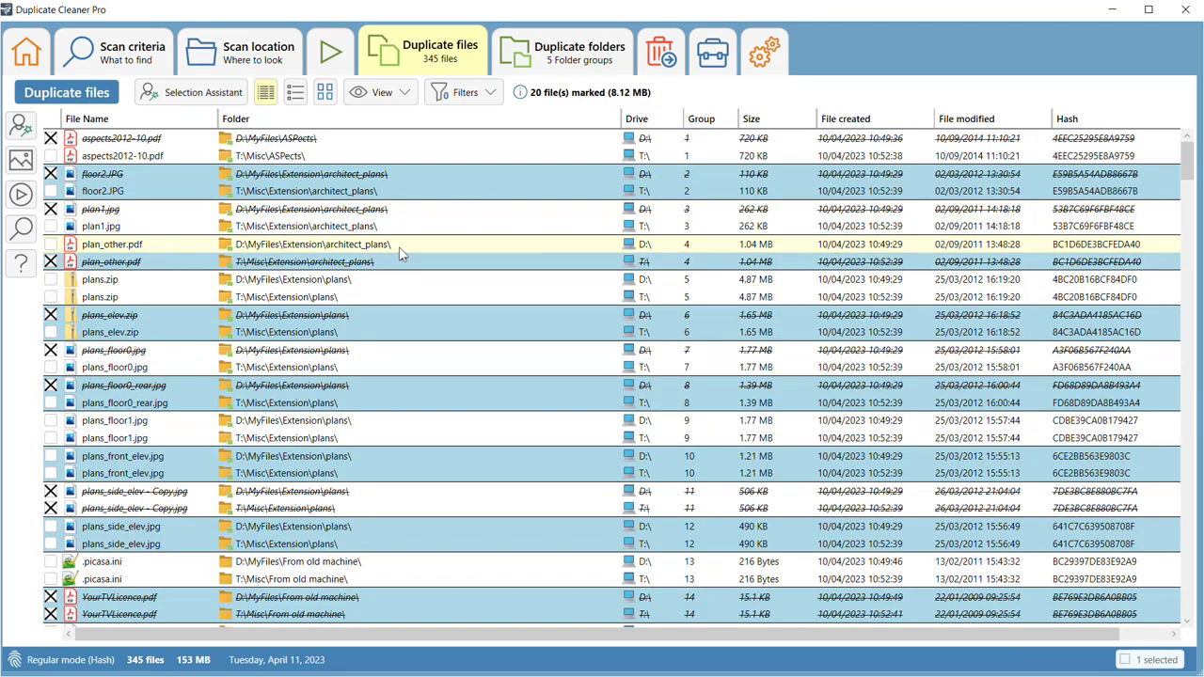
# - Filter the list to 17 selected files, from plan_other.pdf through the D: drive copy of plans_side_elev.jpg, and clear the filter
pyautogui.rightClick(348, 330)
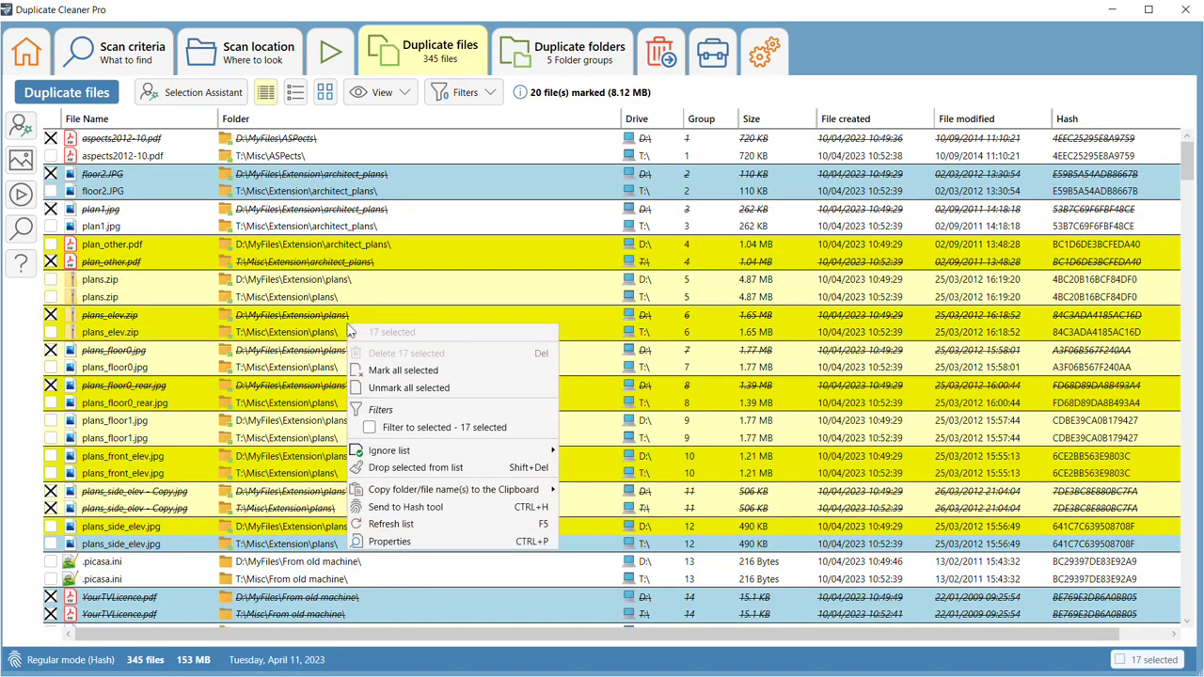
pyautogui.click(428, 429)
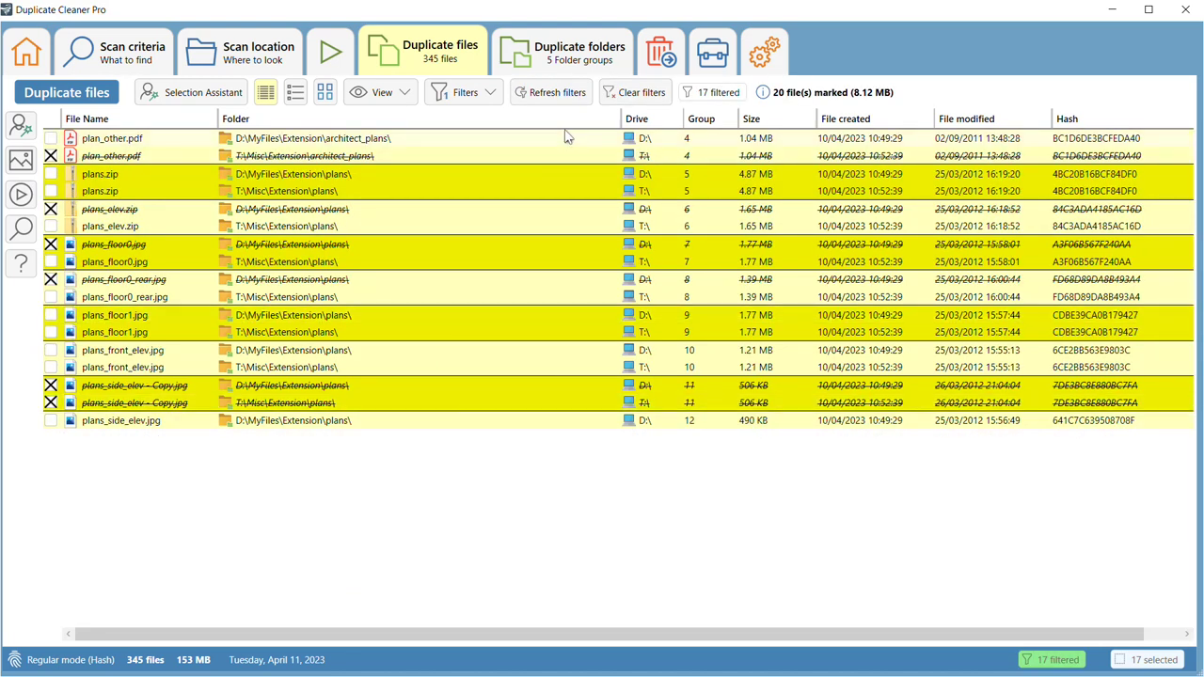
pyautogui.click(614, 93)
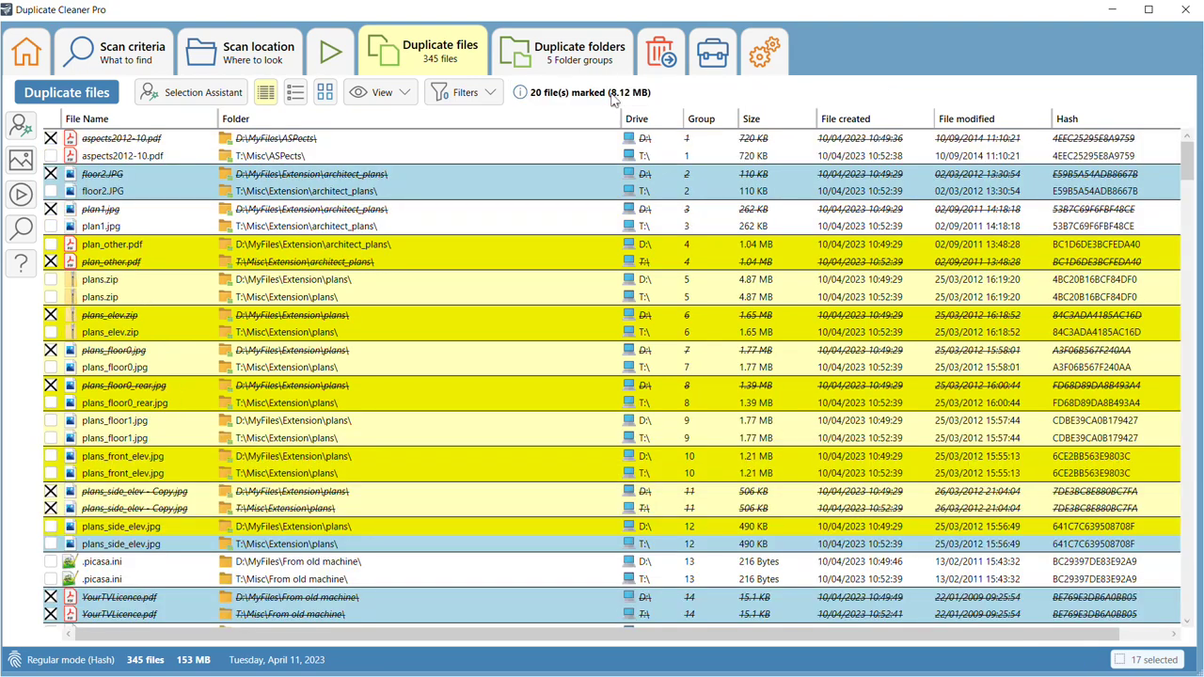
# - Filter the list to the 10 selected files from plan1.jpg through plans_floor0.jpg, and clear the filter
pyautogui.rightClick(376, 322)
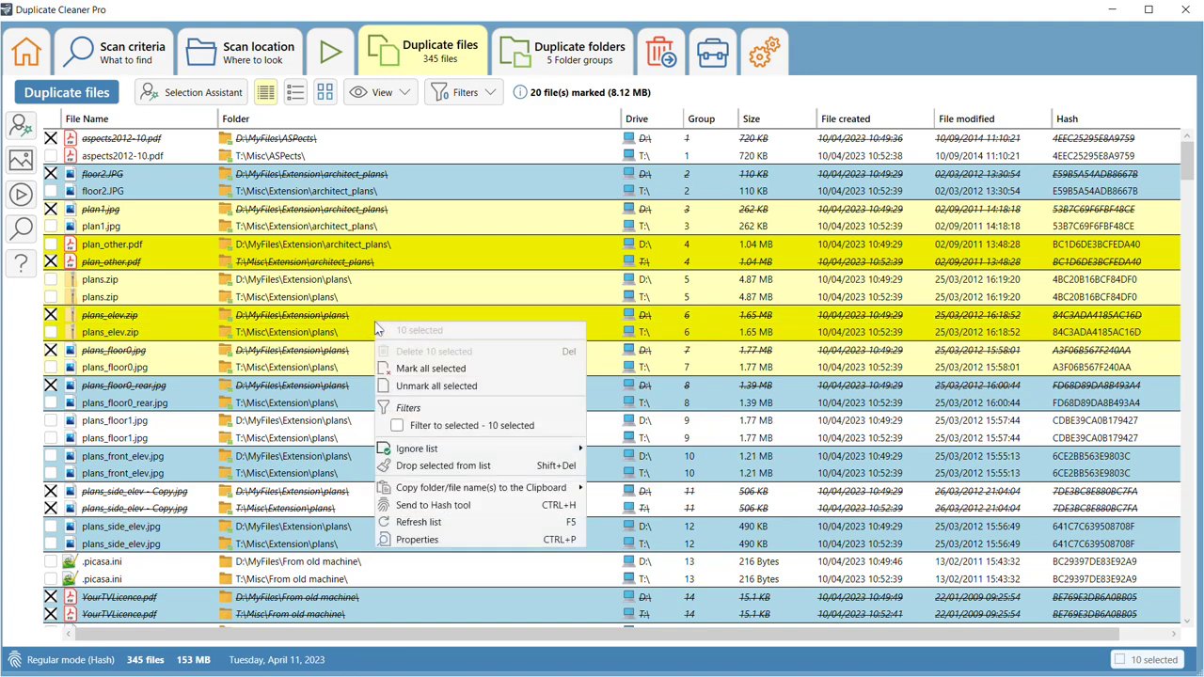
pyautogui.click(464, 425)
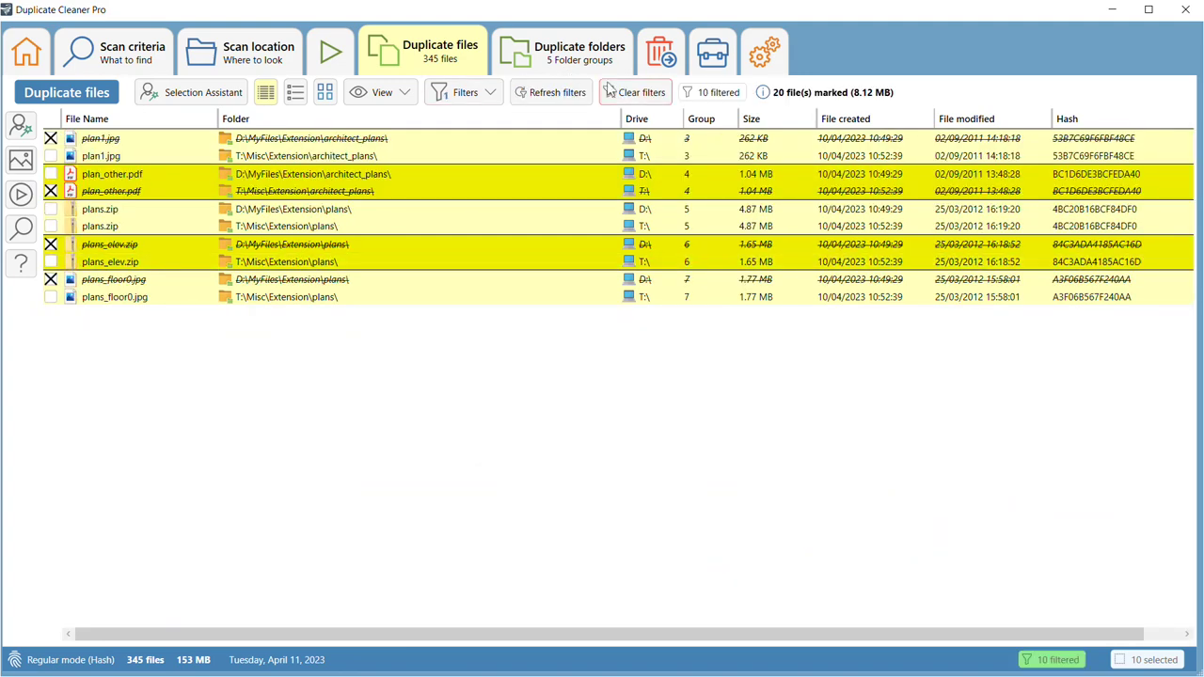
pyautogui.click(632, 96)
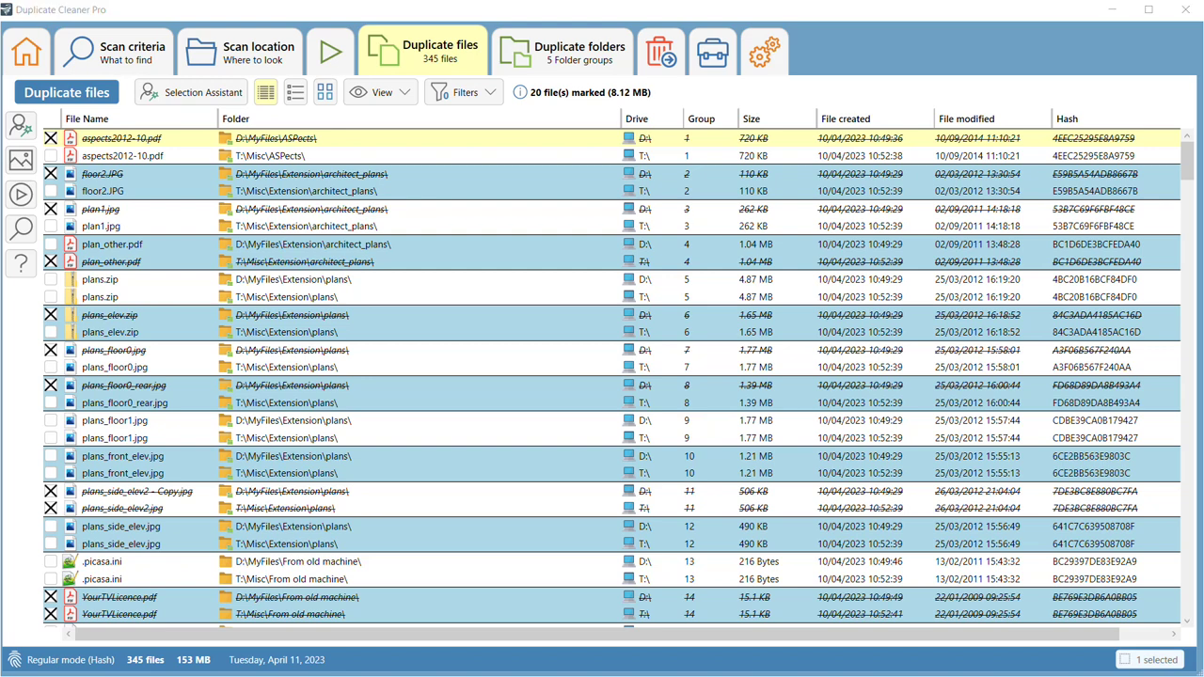
# - Filter the list to file names containing "copy" using the find function, and check which other columns can be searched
pyautogui.click(22, 228)
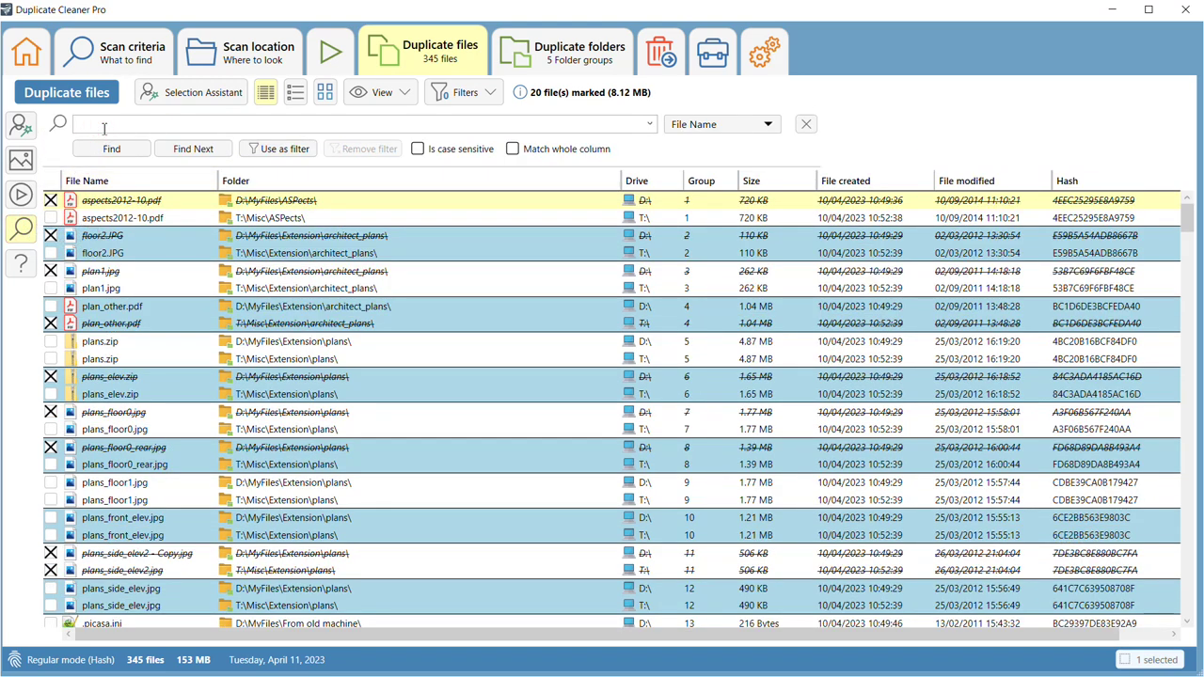
pyautogui.write('copy')
pyautogui.click(279, 149)
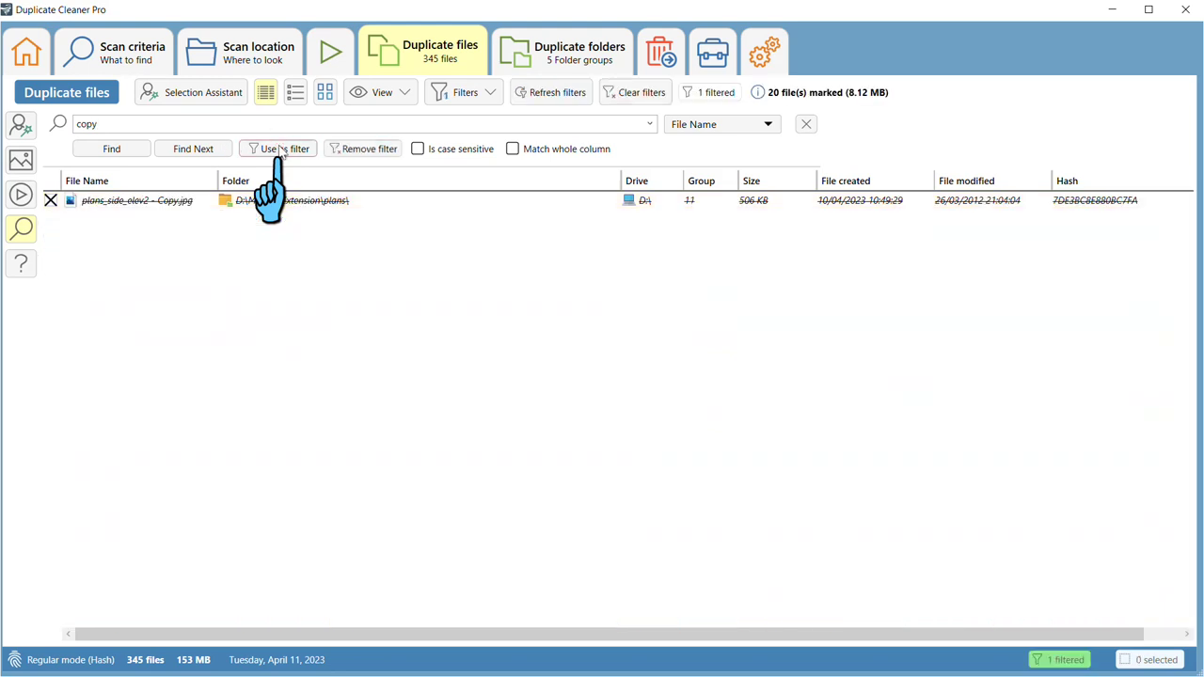
pyautogui.click(688, 126)
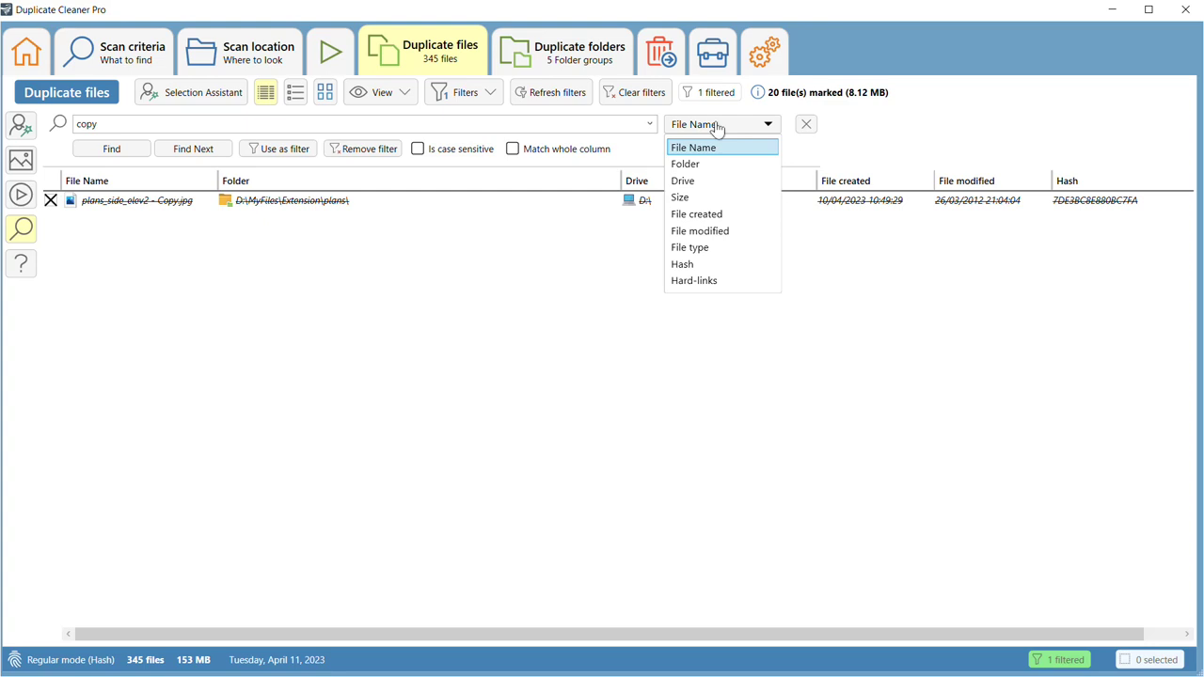
pyautogui.click(716, 128)
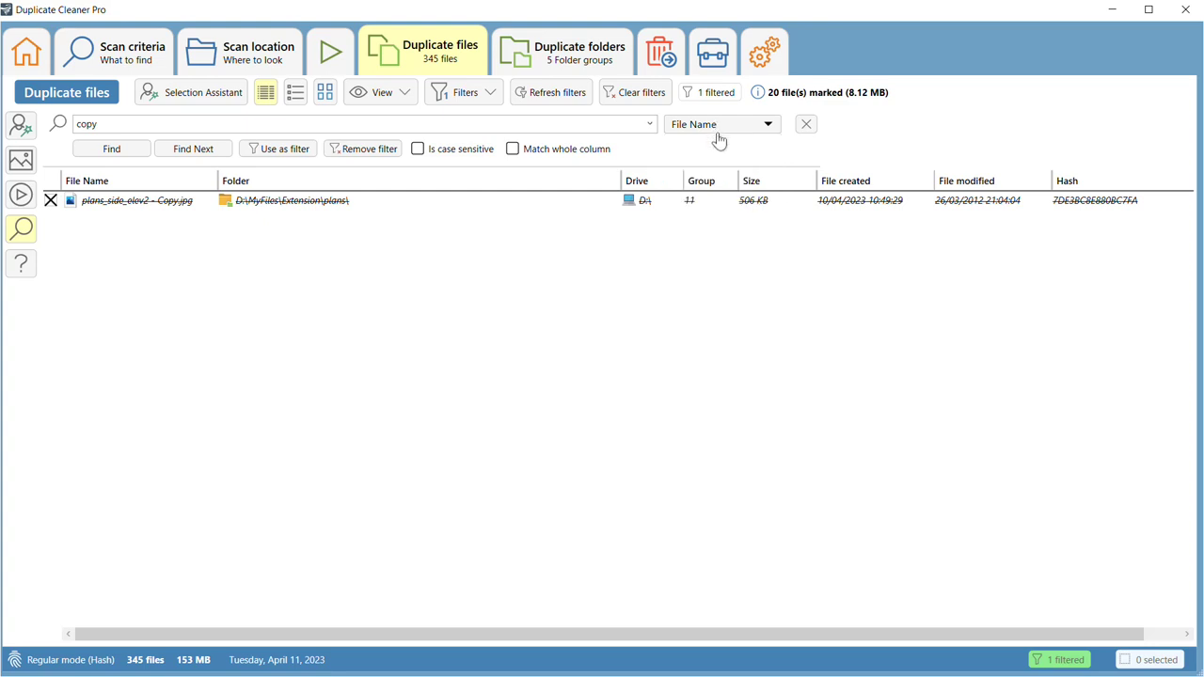
# - Show all files in the groups matched by the "copy" filter, and remove that text filter
pyautogui.click(467, 95)
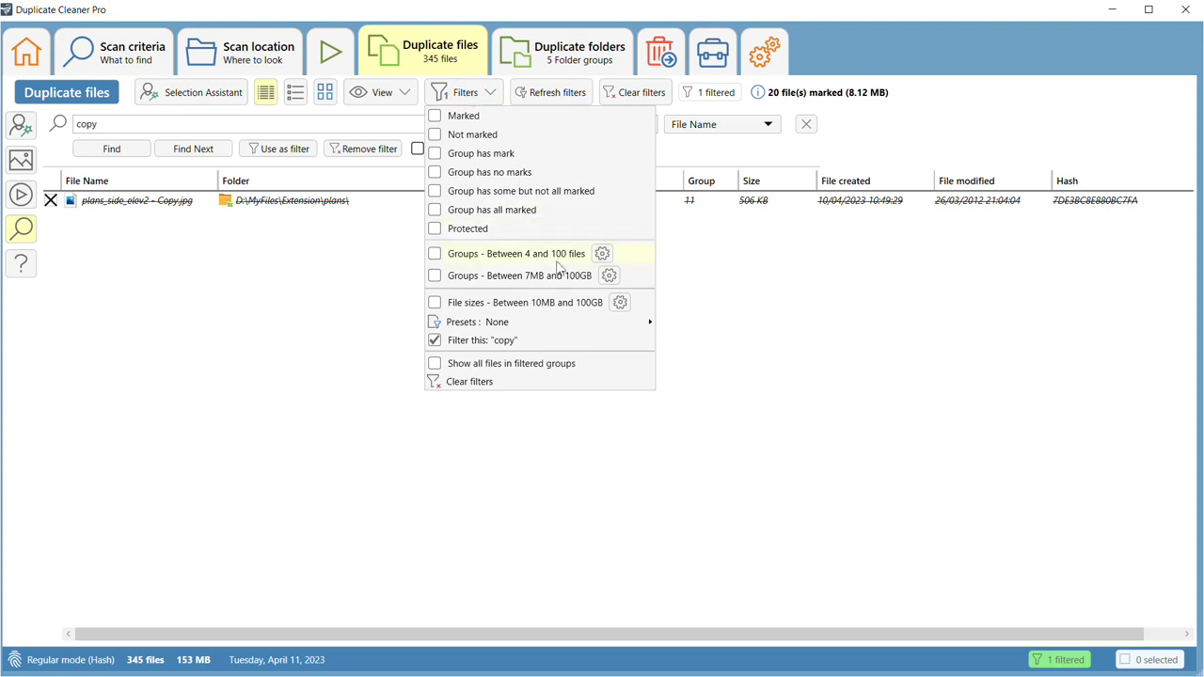
pyautogui.click(515, 367)
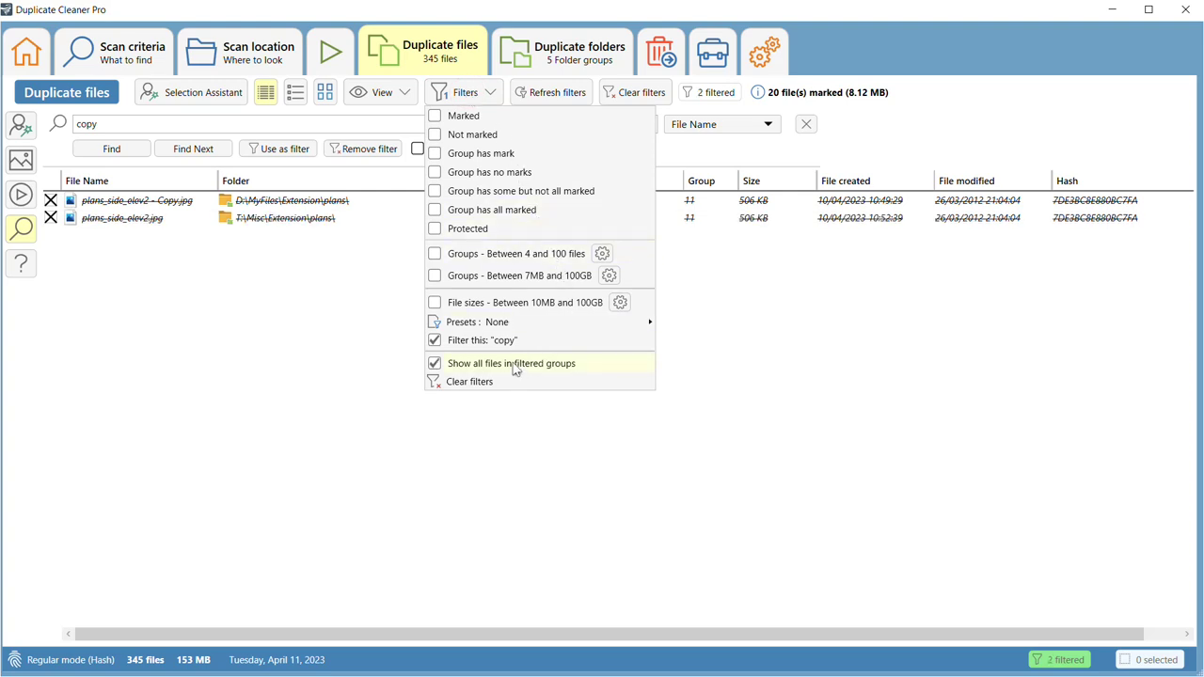
pyautogui.click(386, 331)
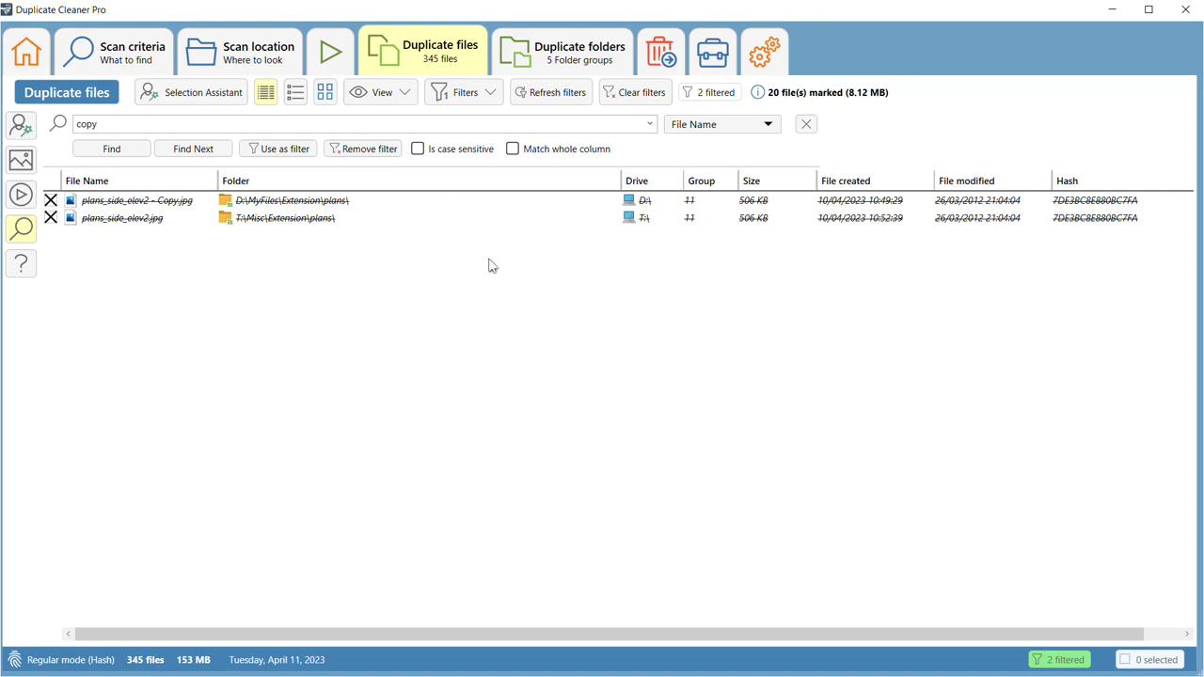
pyautogui.click(366, 151)
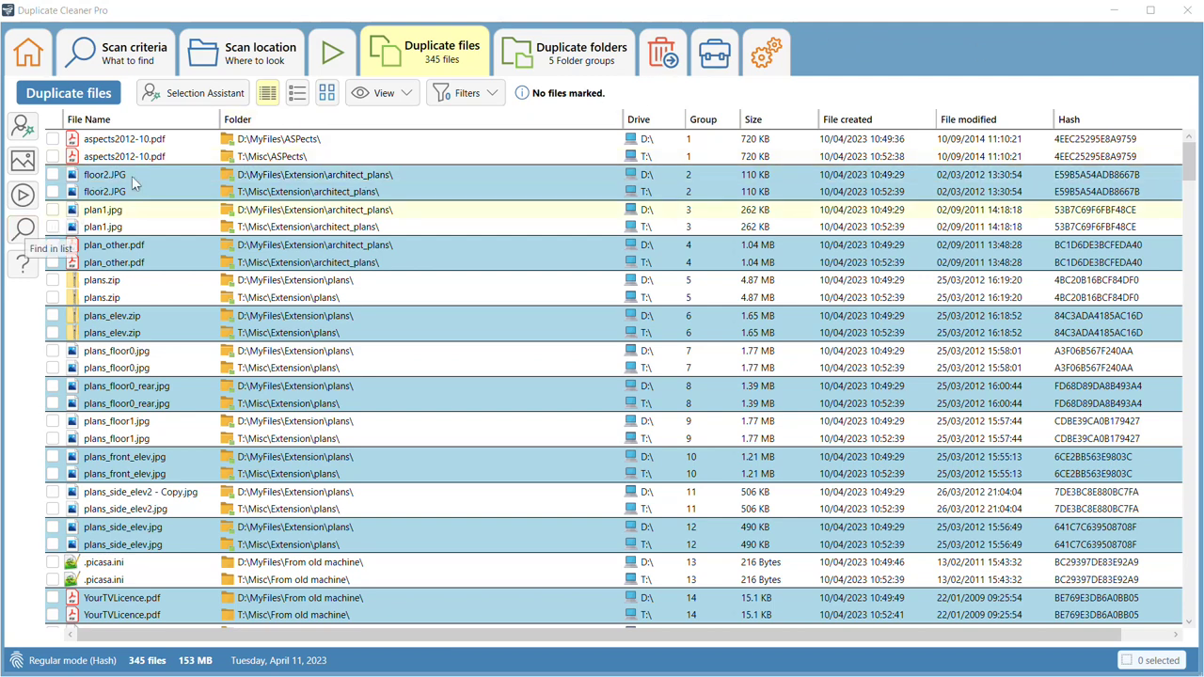
# - Select the first 20 files, from aspects2012-10.pdf through plans_front_elev.jpg, and filter the list to this selection
pyautogui.moveTo(207, 143); pyautogui.dragTo(201, 476)
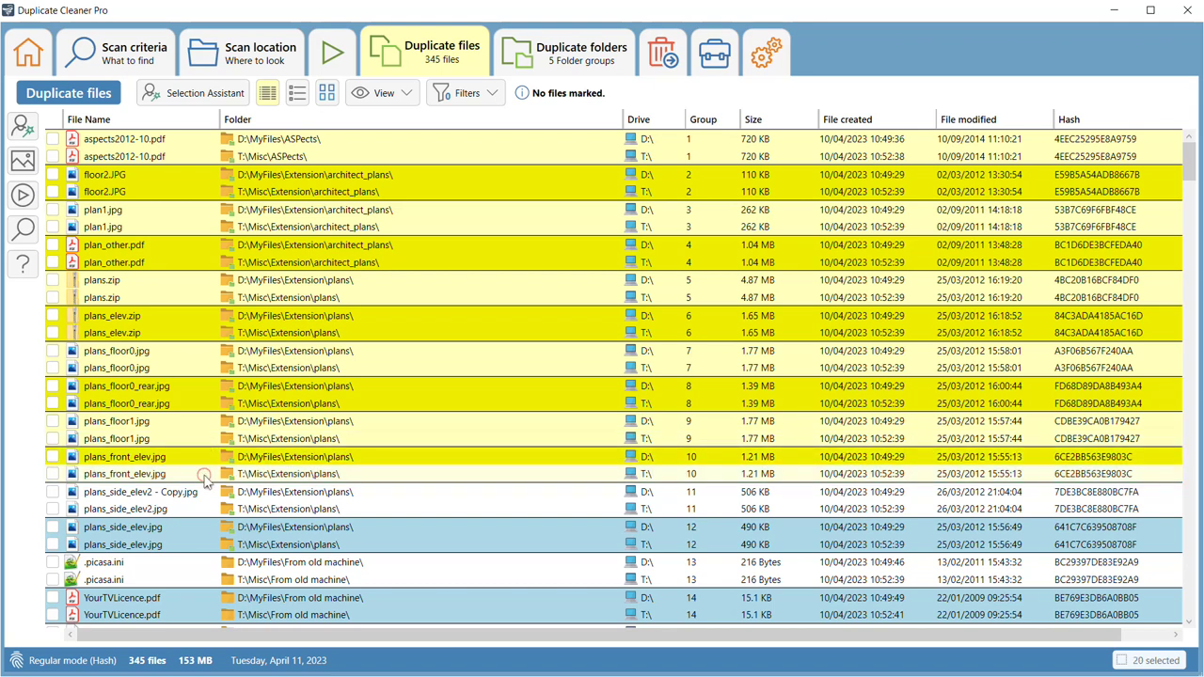
pyautogui.rightClick(277, 369)
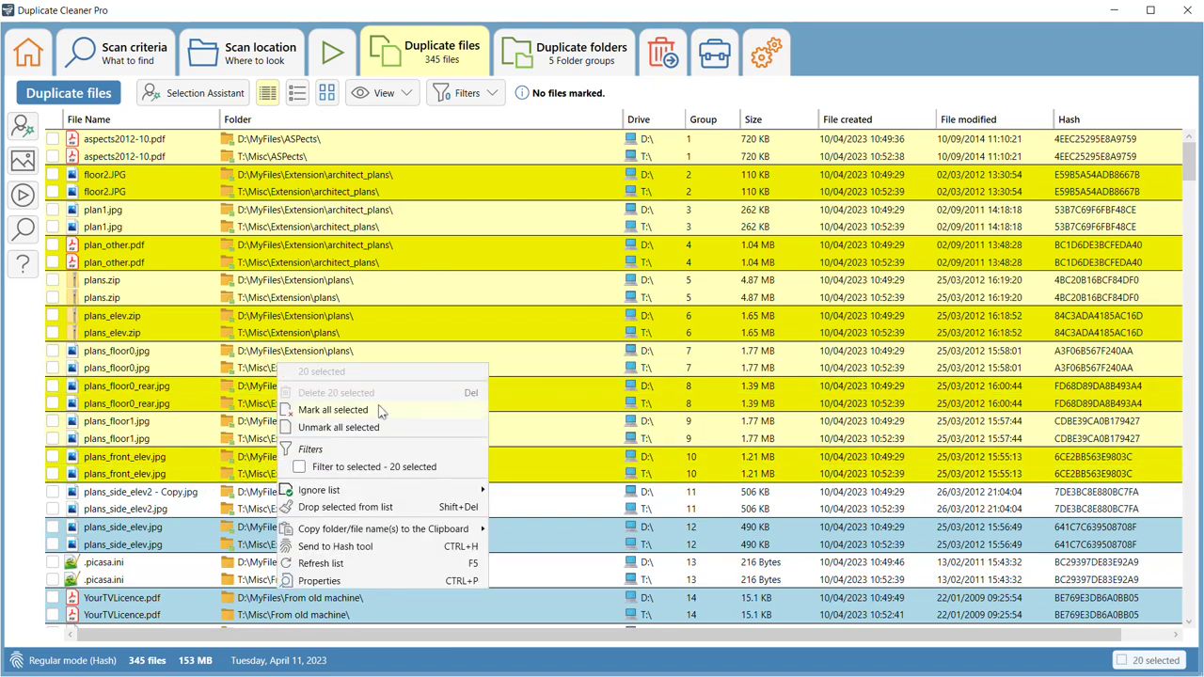
pyautogui.click(365, 469)
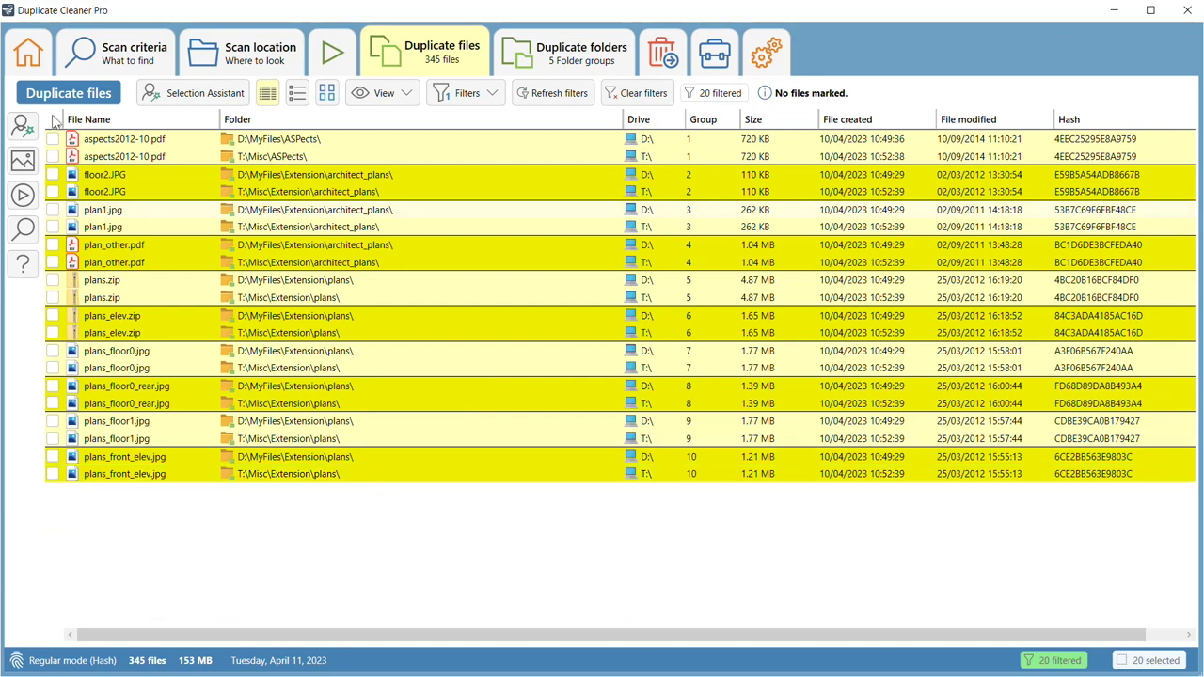
# - Mark all but one file in each group within the filtered files using the Selection Assistant
pyautogui.click(22, 127)
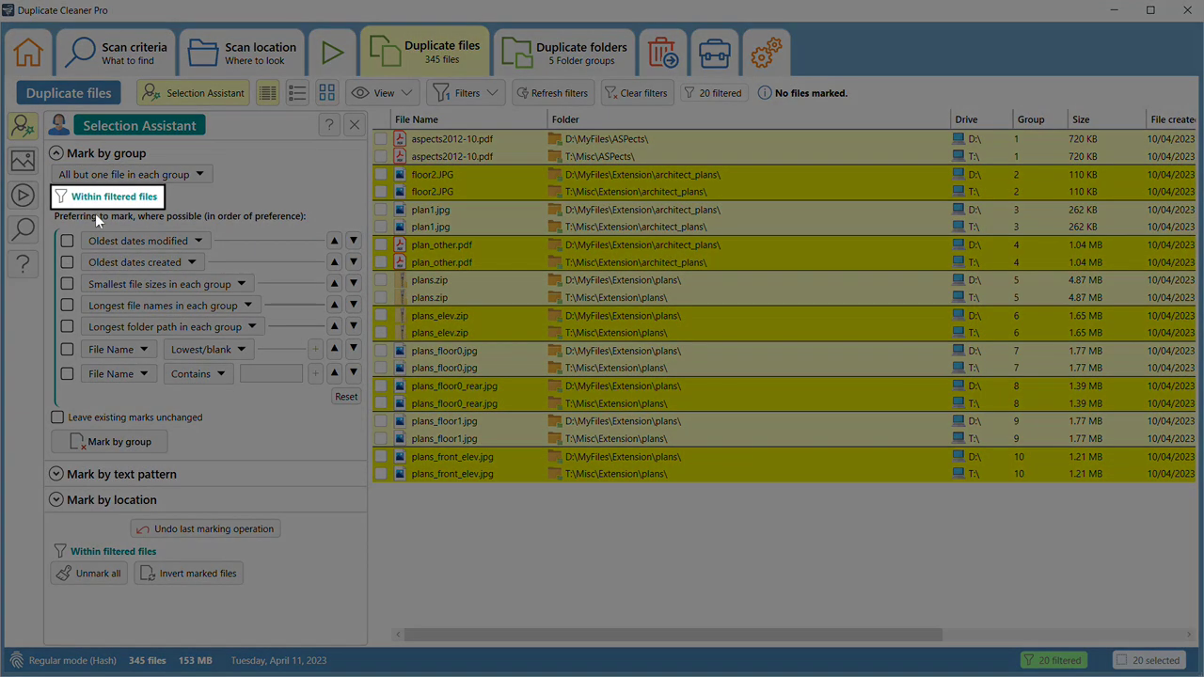
pyautogui.click(480, 187)
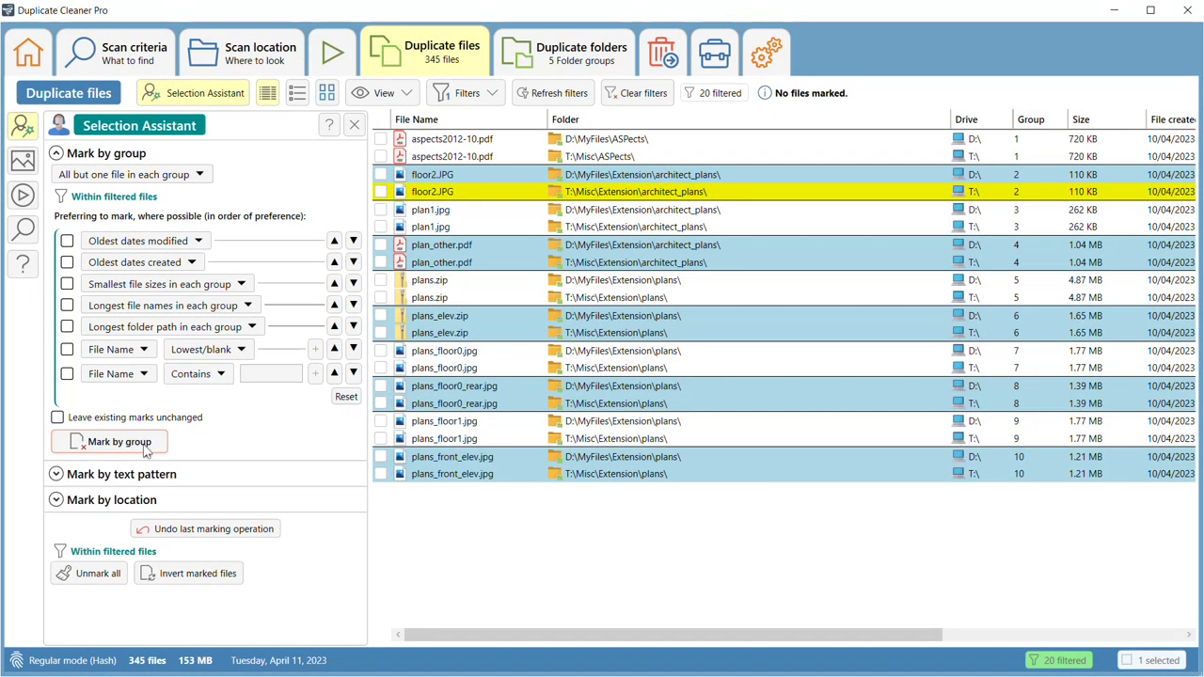
pyautogui.click(150, 442)
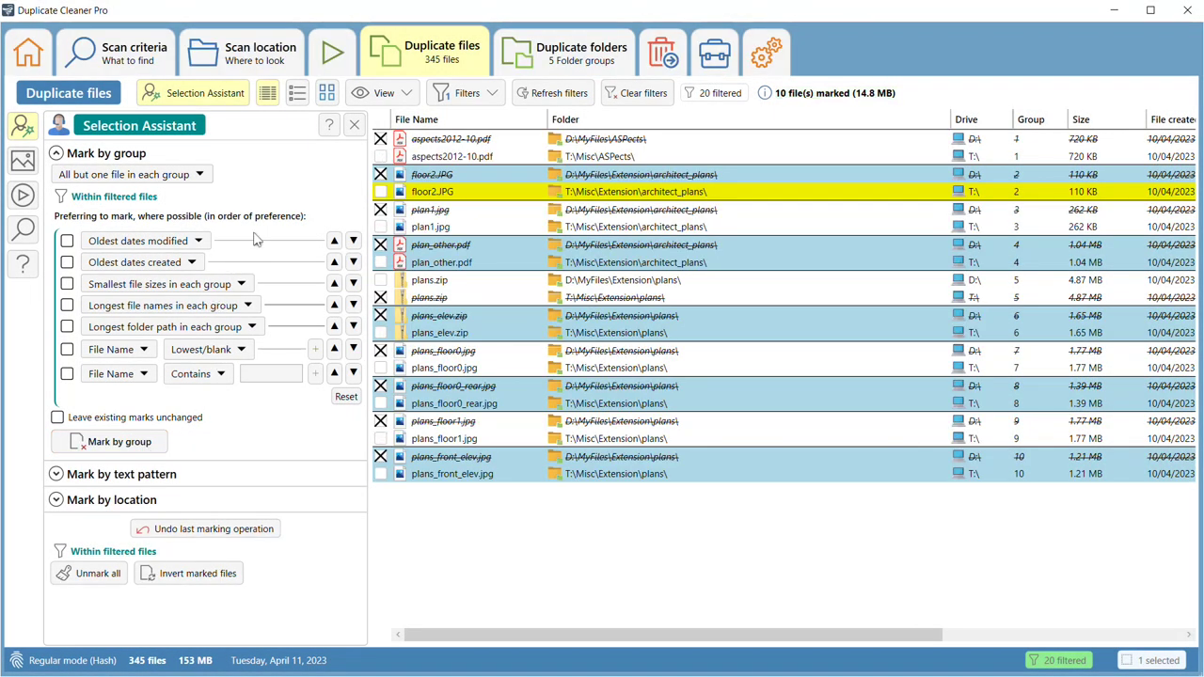
# - Clear the filter and check which files are marked across the full duplicate list
pyautogui.click(629, 97)
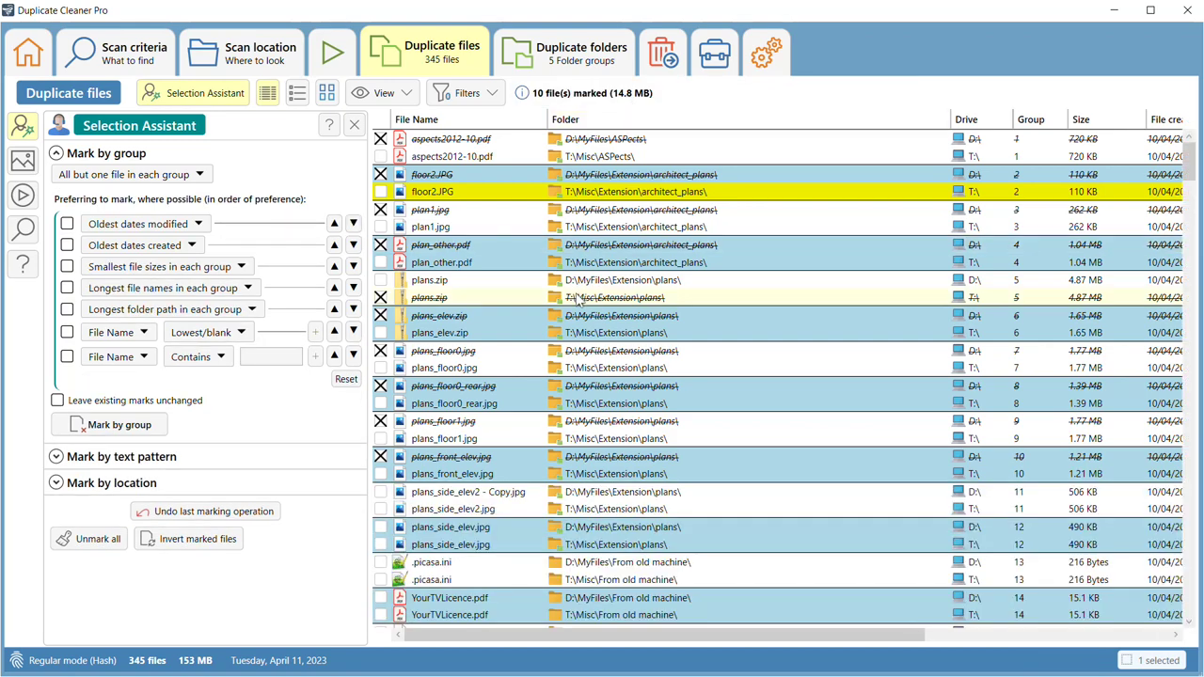
pyautogui.scroll(-13, 580, 314)
pyautogui.scroll(9, 581, 313)
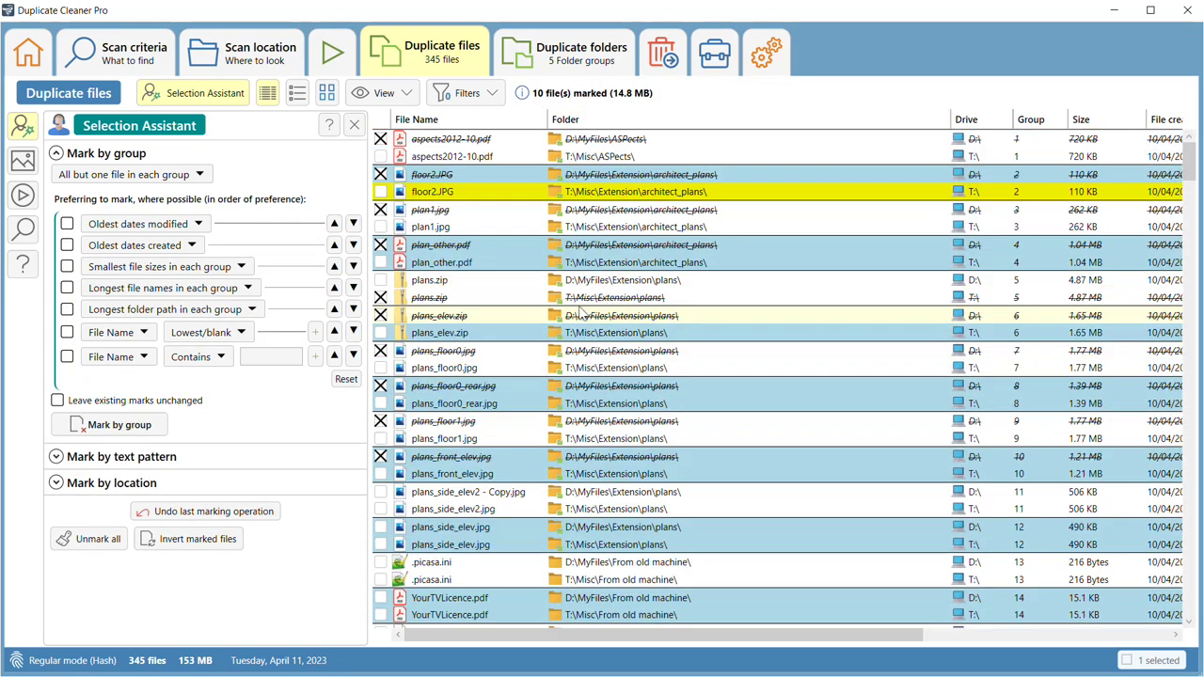